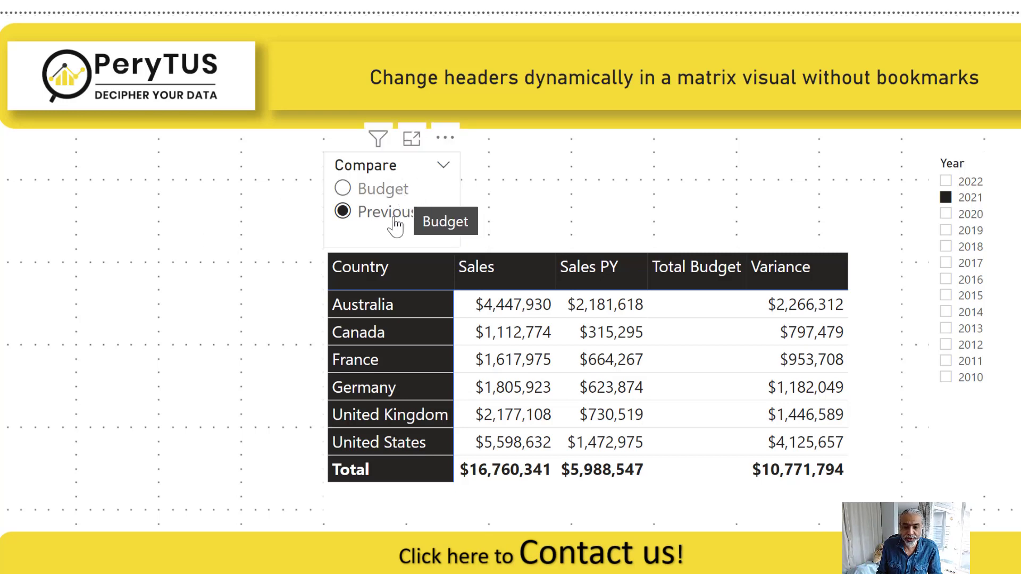
- Switch the Compare slicer to Budget and back to Previous Year to examine how the matrix columns respond
click(369, 197)
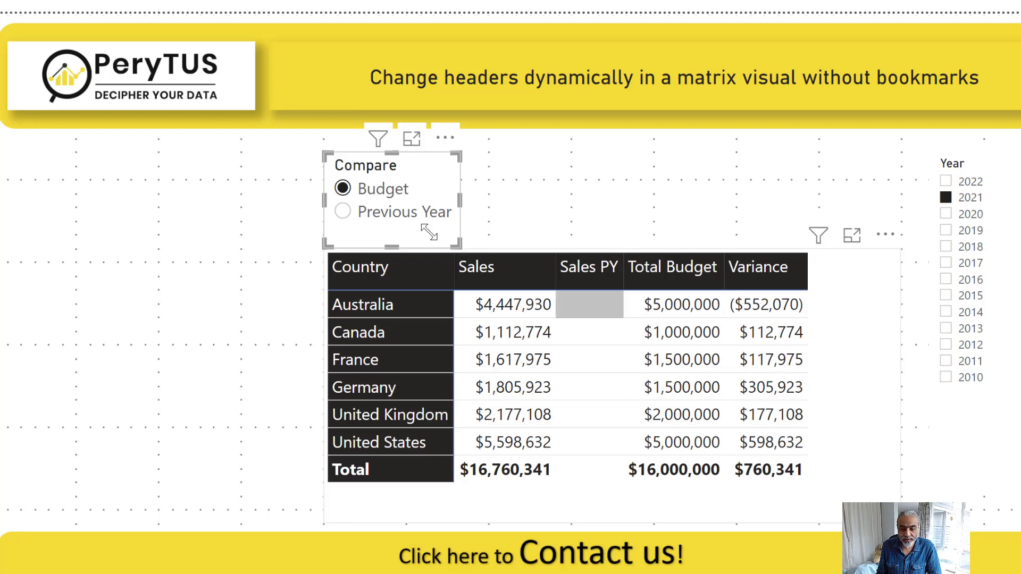
click(410, 218)
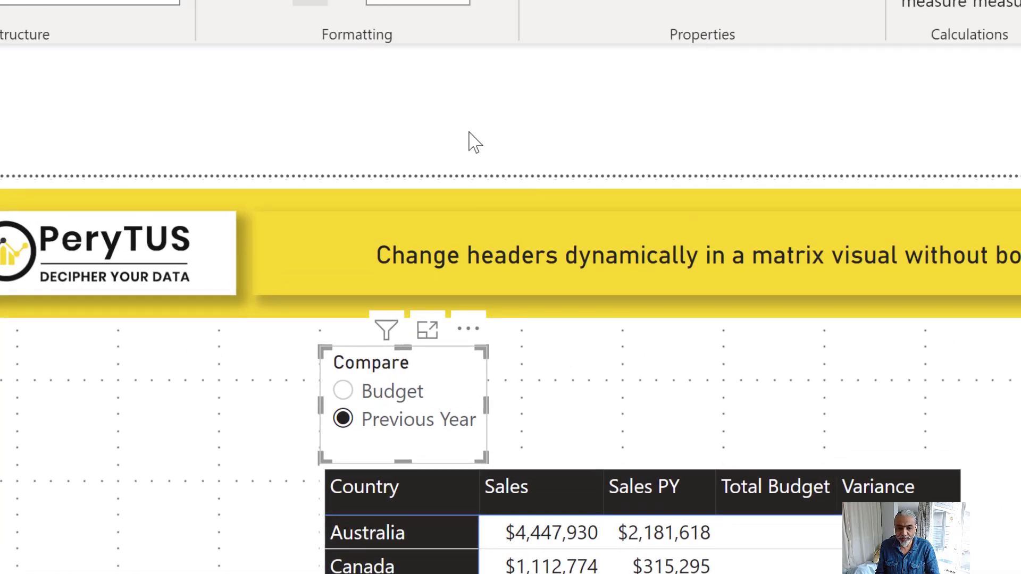
- Break the Sales PY formula so that IF and the SELECTEDVALUE condition each start on their own line
click(155, 69)
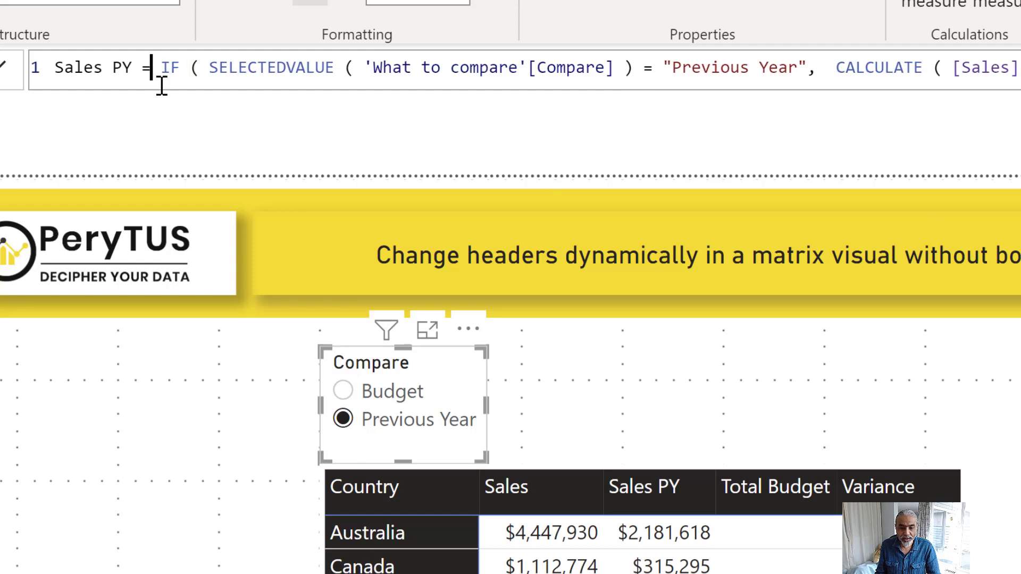
scroll(294, 68, up, 3)
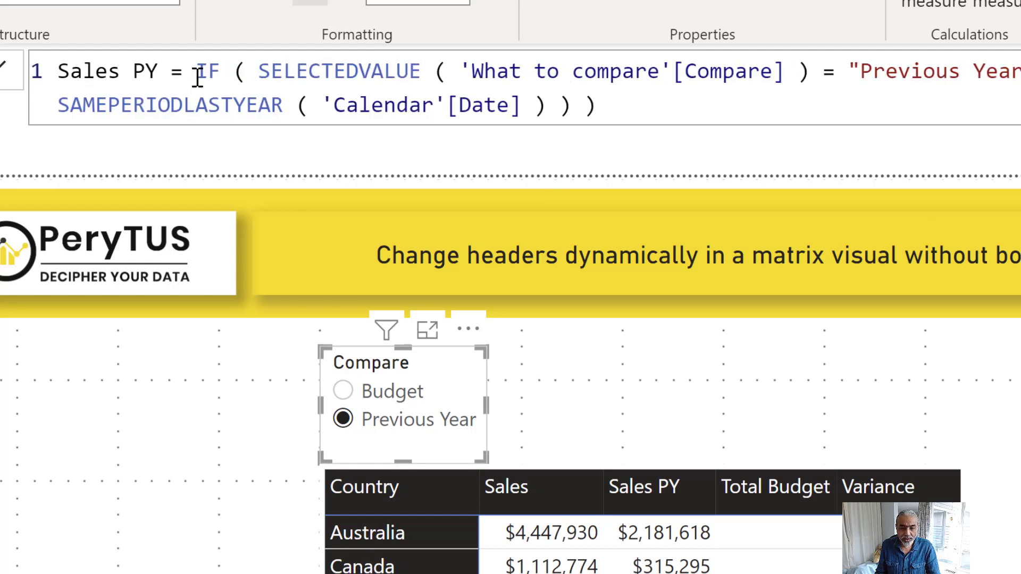
key(shift+Return)
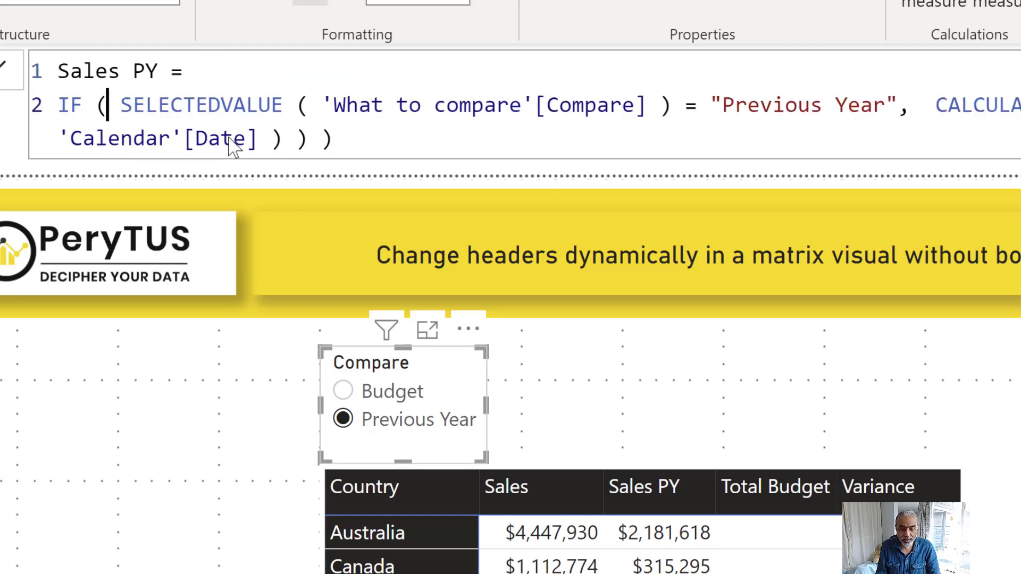
key(Right)
key(shift+Return)
- Place the CALCULATE expression of the Sales PY formula on its own indented line and IF's closing parenthesis on the line beneath
key(ctrl+Right)
key(ctrl+Right)
key(ctrl+Right)
key(ctrl+Right)
key(ctrl+Right)
key(ctrl+Right)
key(ctrl+Right)
key(ctrl+Right)
key(ctrl+Right)
key(ctrl+Right)
key(ctrl+Right)
key(ctrl+Right)
key(ctrl+Right)
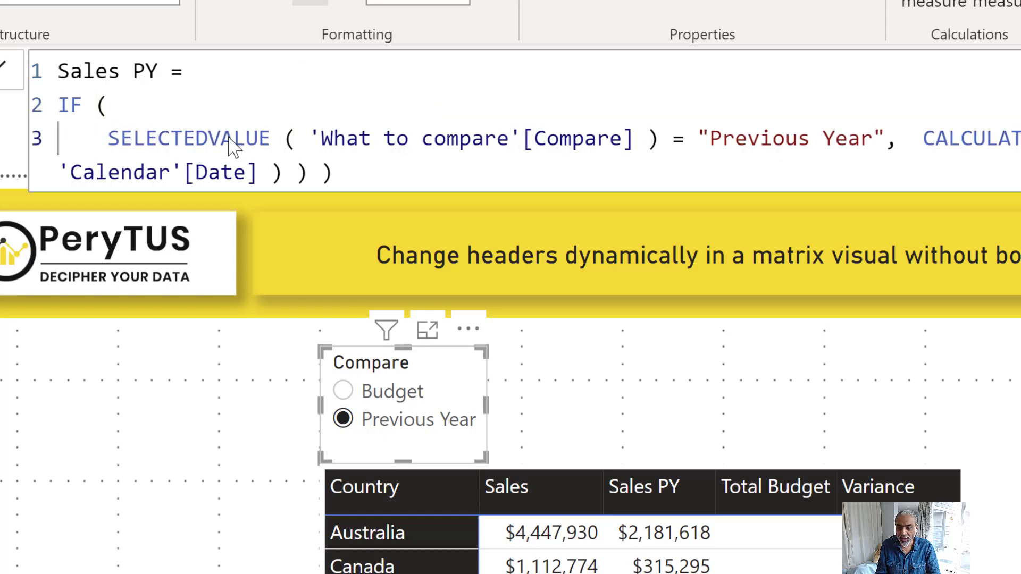
key(shift+Return)
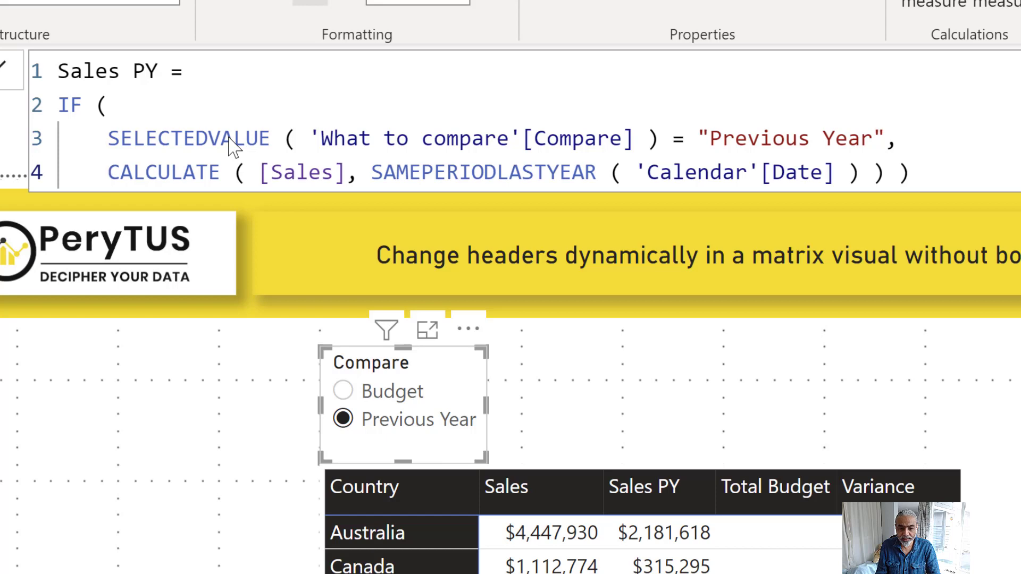
key(Tab)
key(Right)
key(Right)
key(Right)
key(Right)
key(Right)
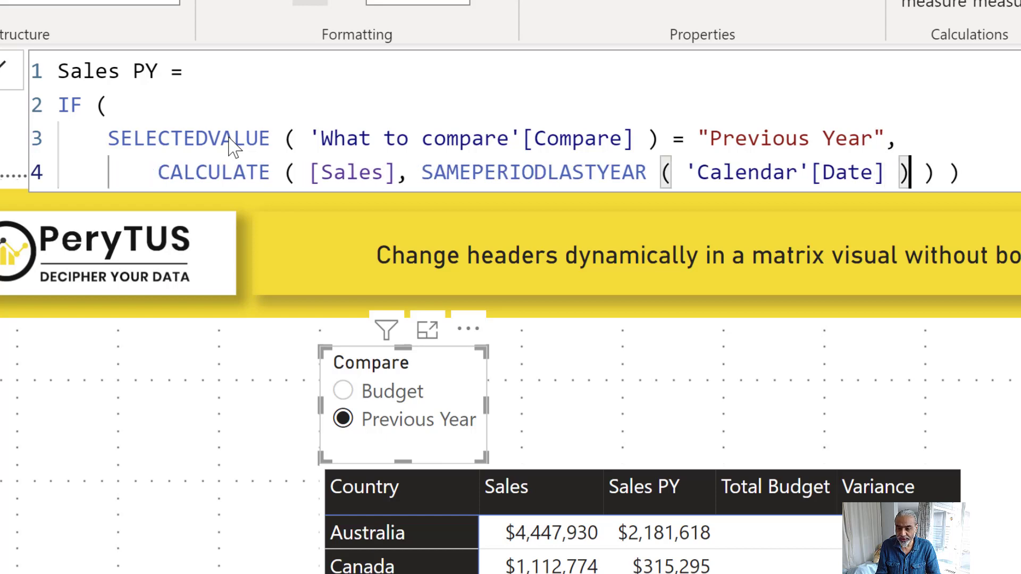
key(shift+Return)
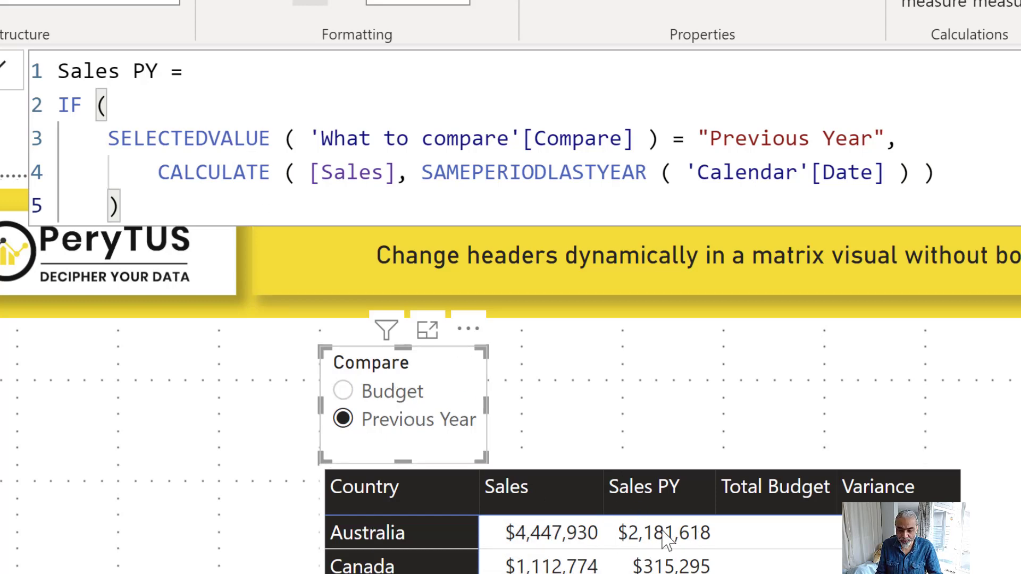
- Set the Compare slicer to Budget and examine the Total Budget formula's SELECTEDVALUE condition and SUM expression
click(361, 394)
click(120, 206)
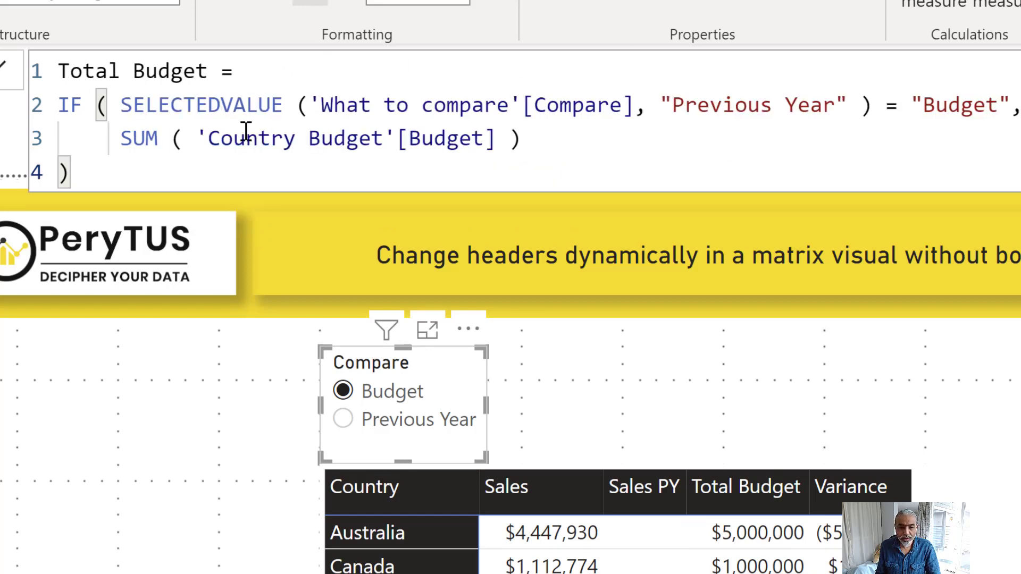
drag(321, 109, 623, 106)
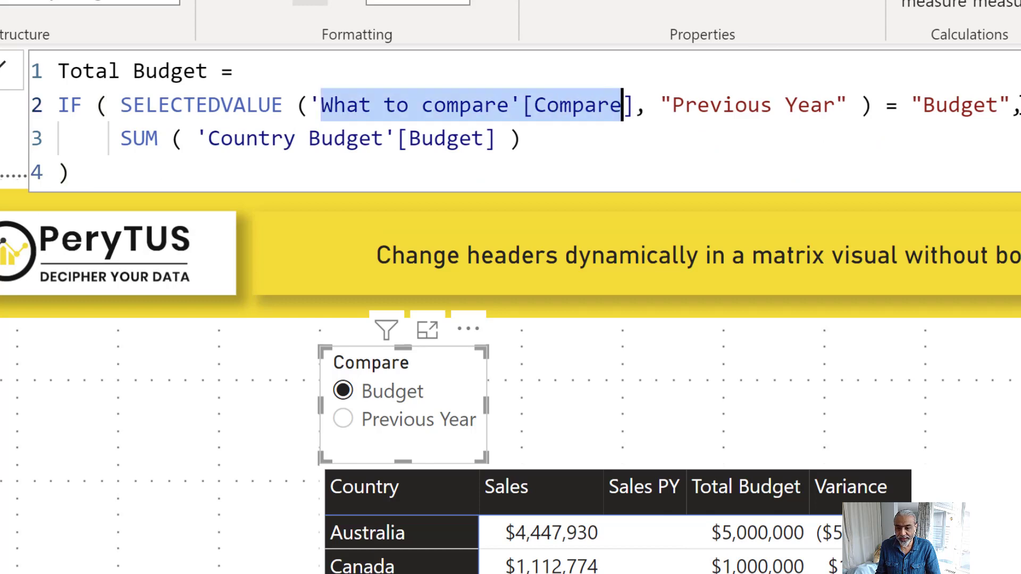
double_click(961, 106)
drag(123, 140, 536, 144)
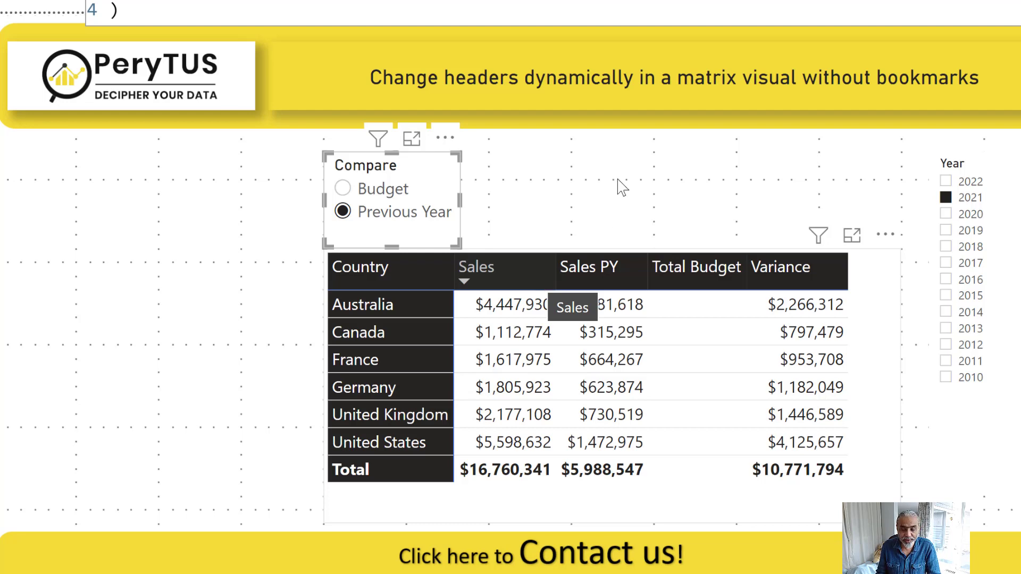
- Open the report's data model in the external tool Tabular Editor
click(662, 162)
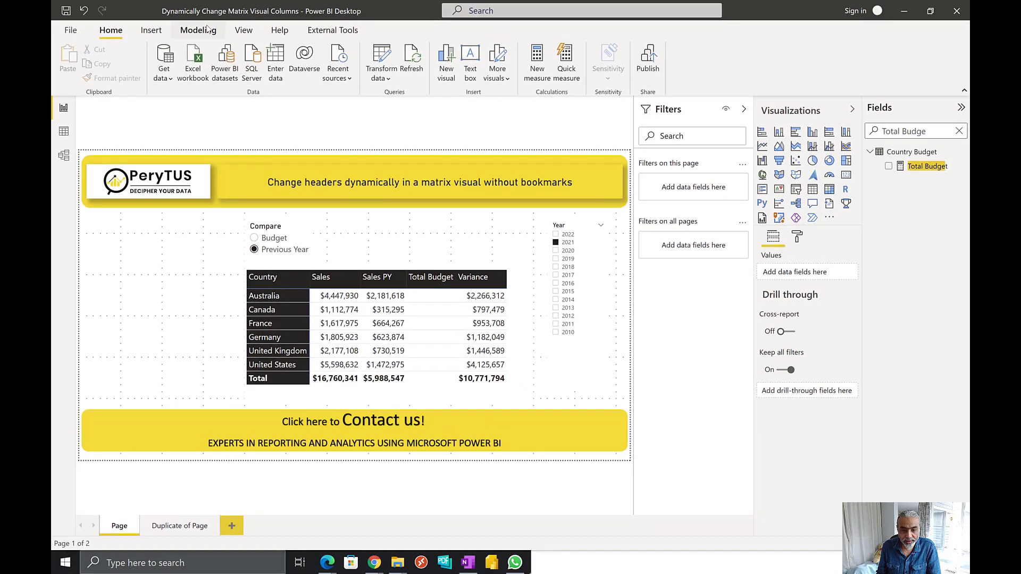
click(207, 30)
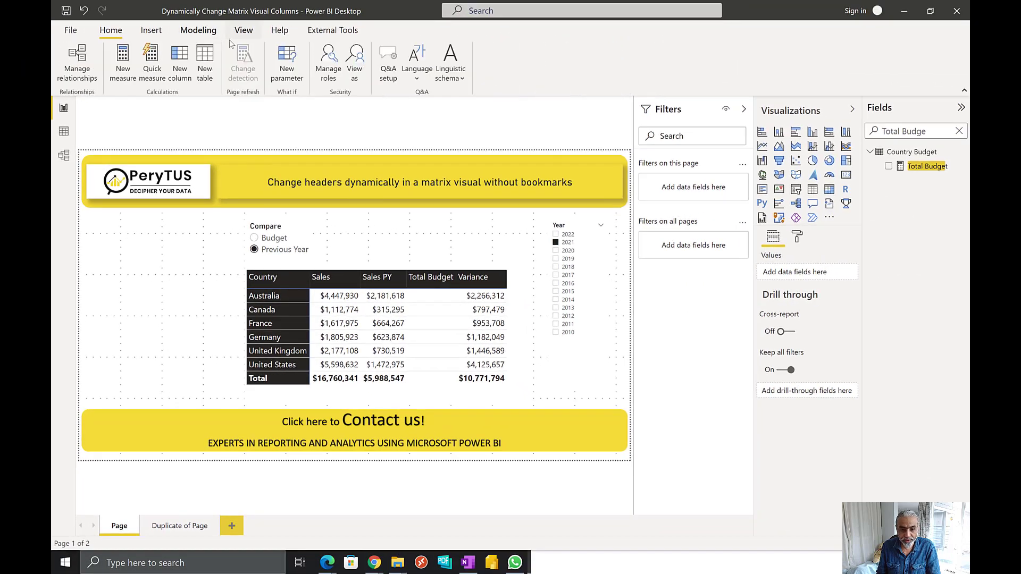
click(333, 30)
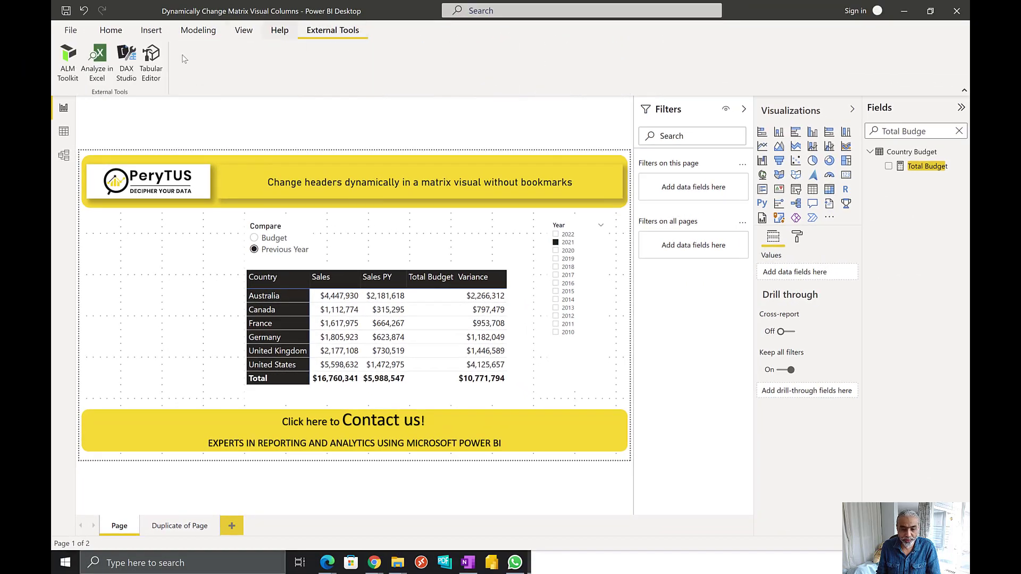
click(154, 62)
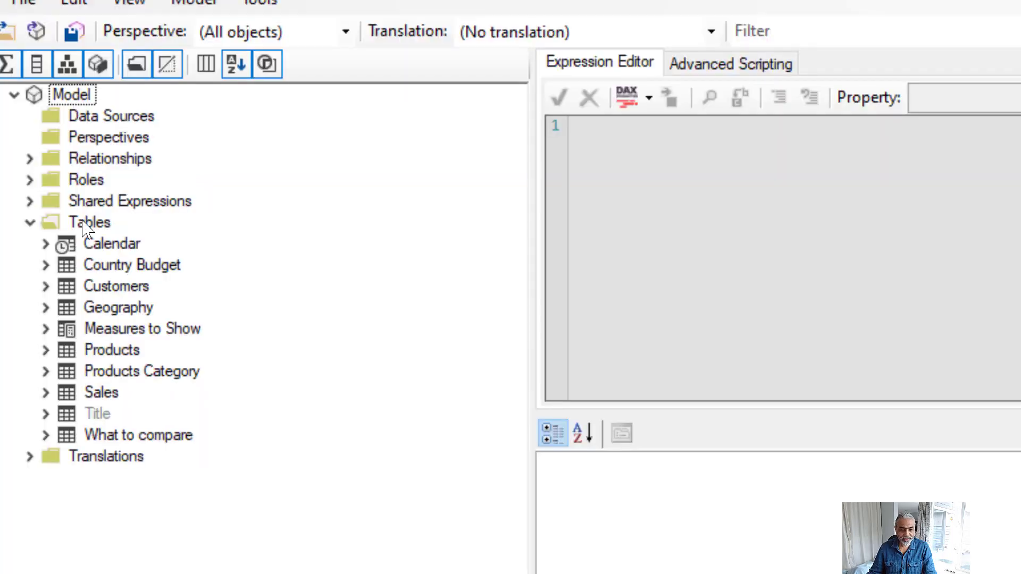
- Create a new calculation group named Measure among the model's tables
right_click(85, 228)
mouse_move(199, 246)
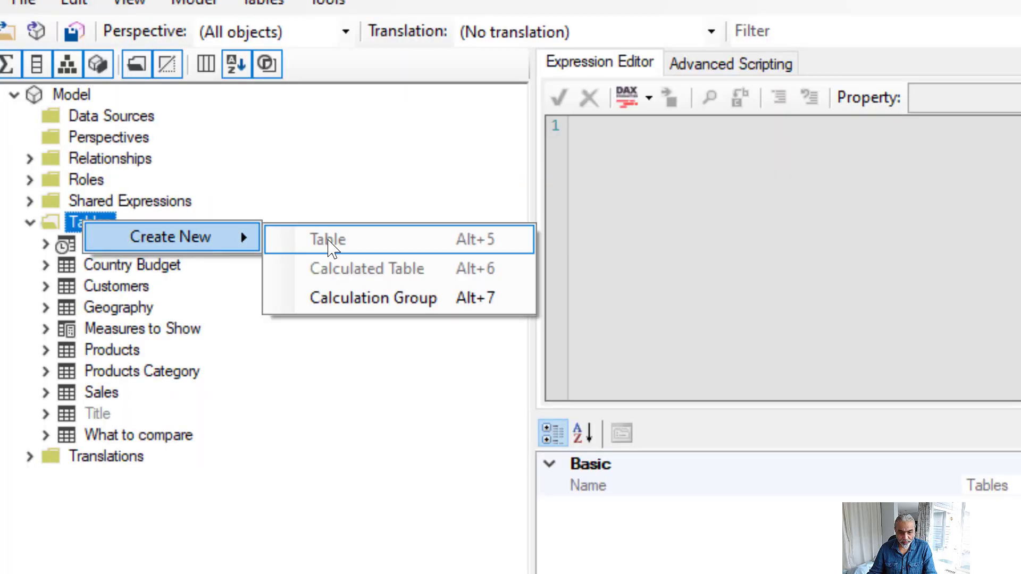
click(366, 298)
text(Measure)
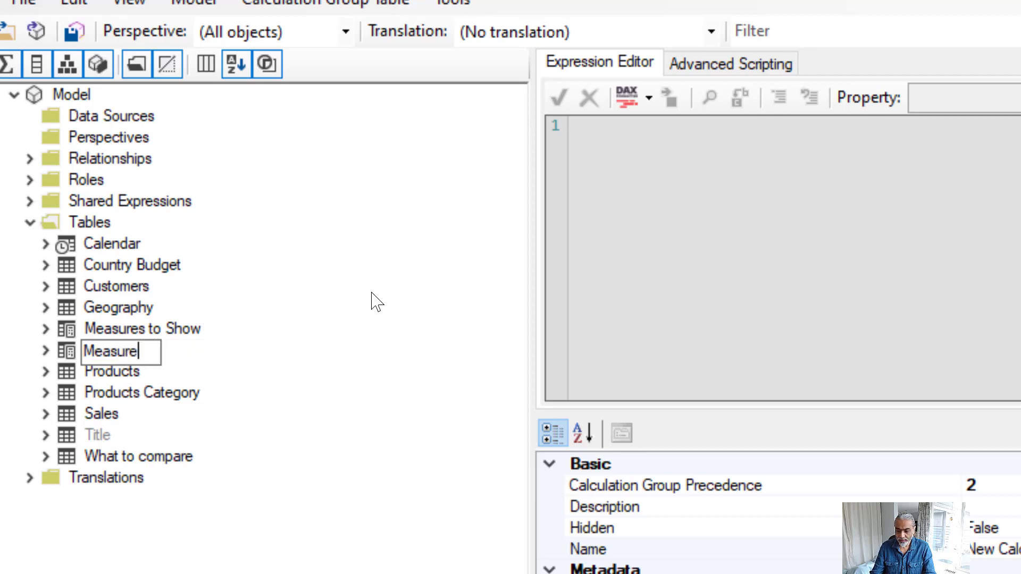
key(Return)
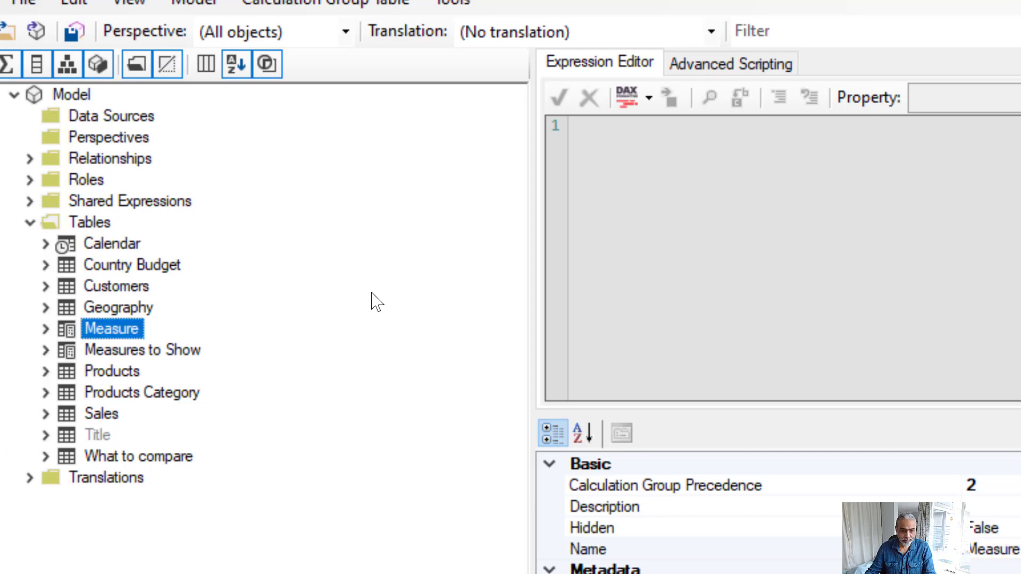
- Rename the Name column of the Measure calculation group to Measure
click(44, 330)
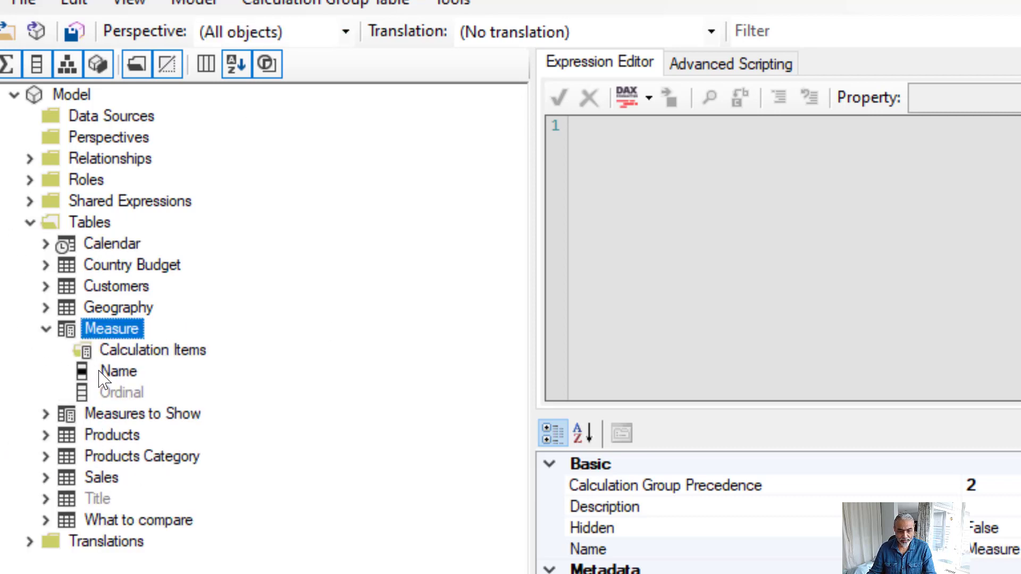
click(118, 371)
double_click(1000, 550)
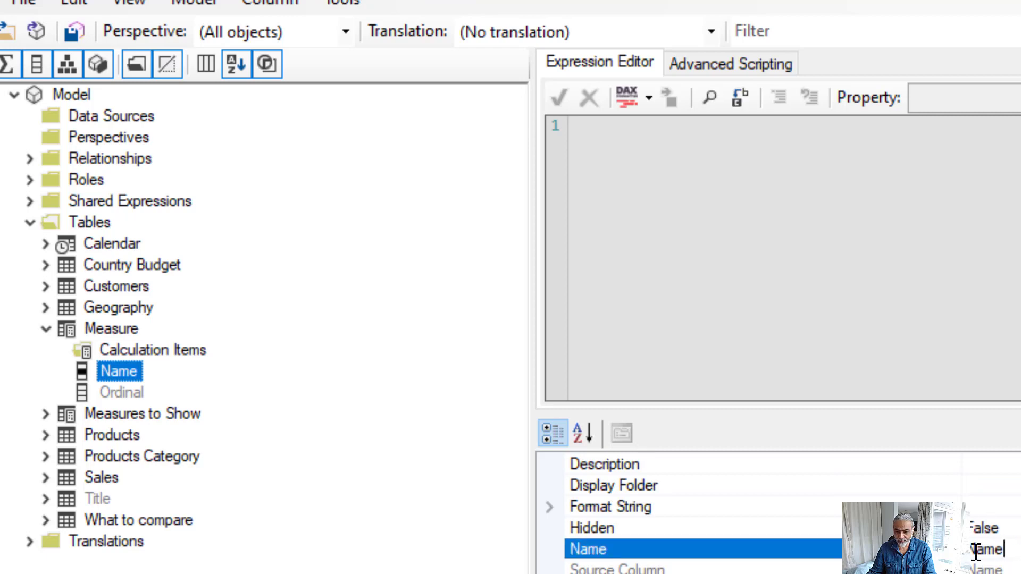
text(Measur)
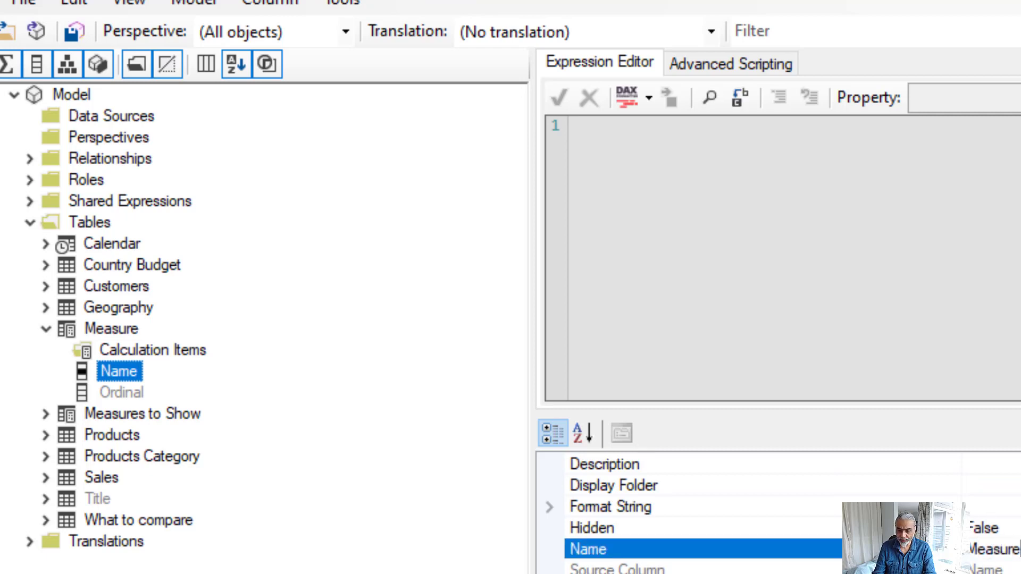
text(e)
key(Return)
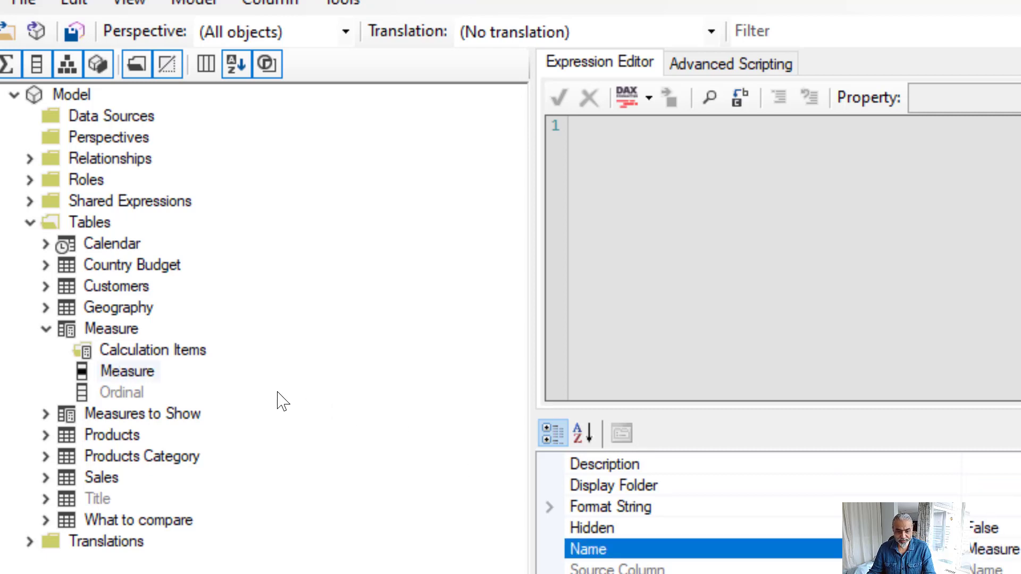
- Add a calculation item named Sales to the Measure calculation group
right_click(195, 356)
click(276, 367)
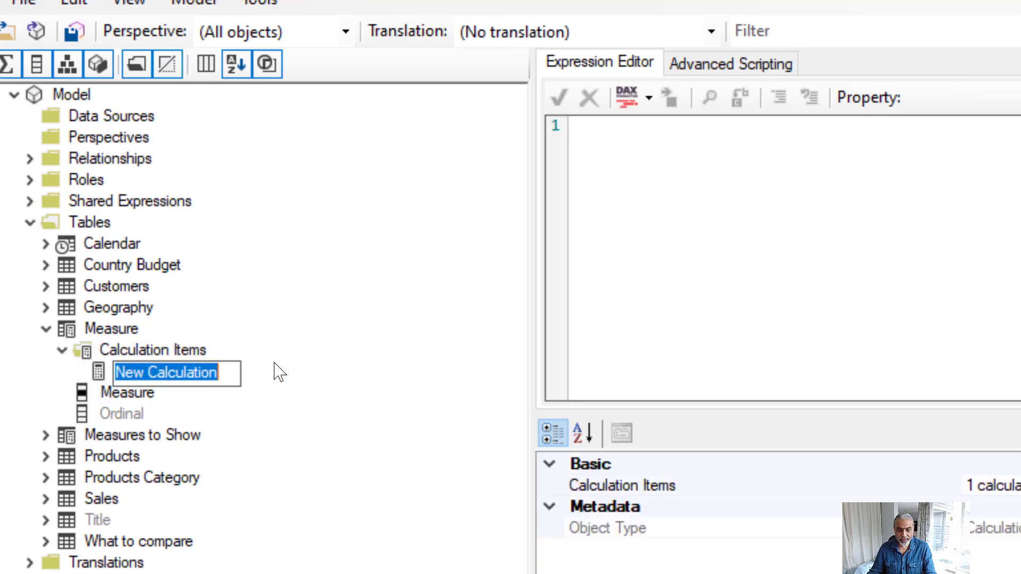
text(Sales)
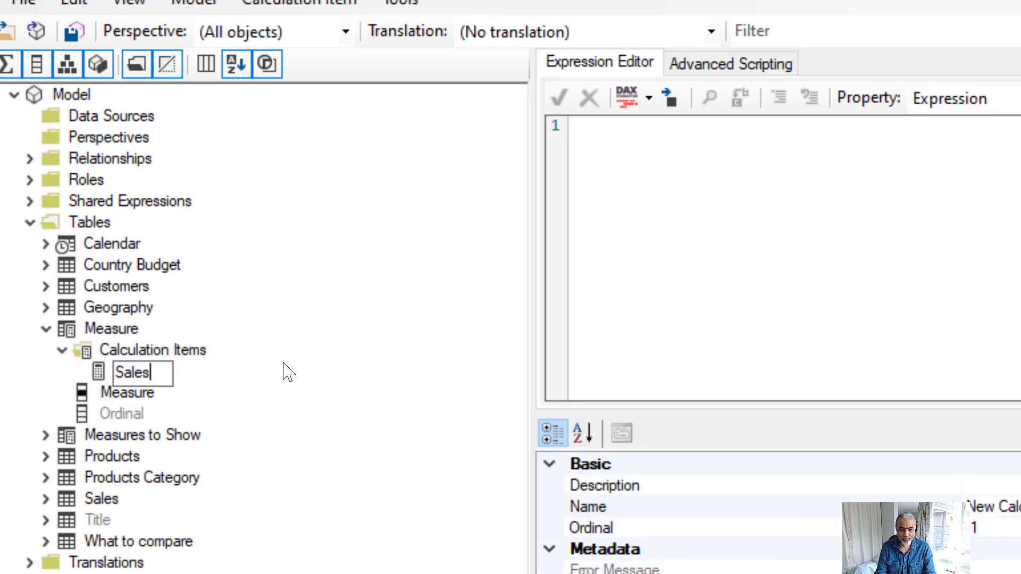
key(Return)
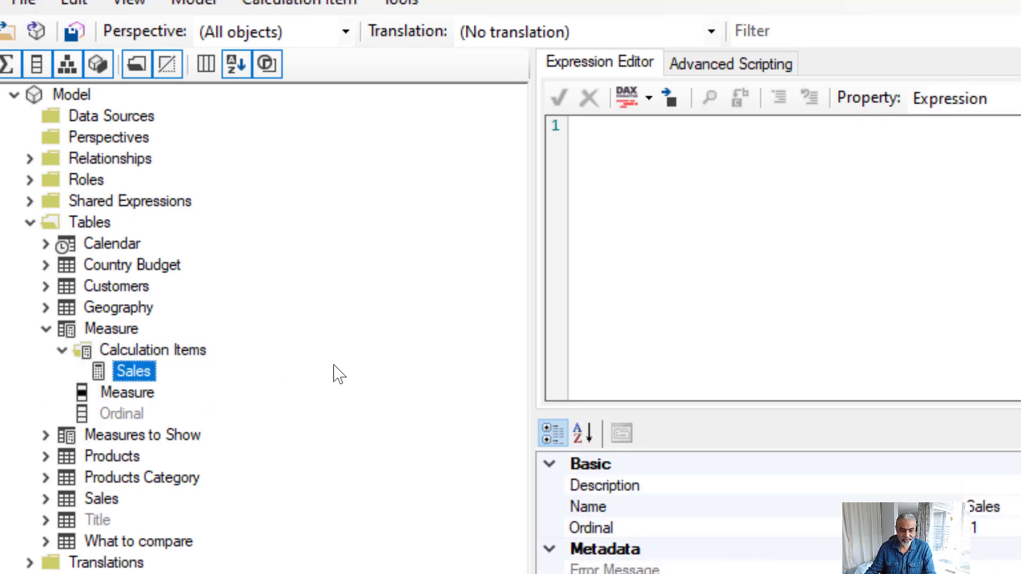
- Add a calculation item named PY Sales to the Measure calculation group
right_click(169, 354)
click(254, 382)
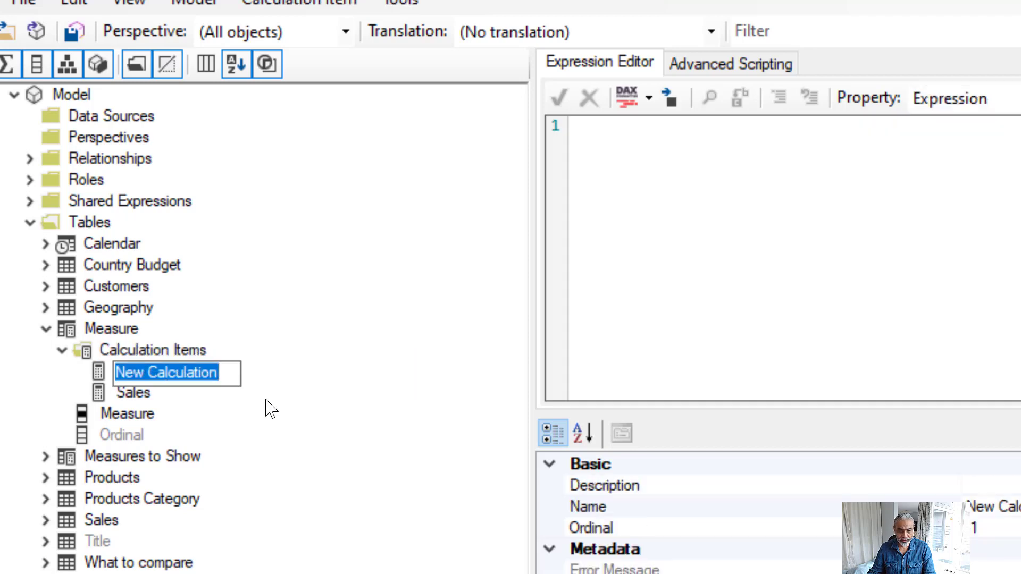
text(PY Sales)
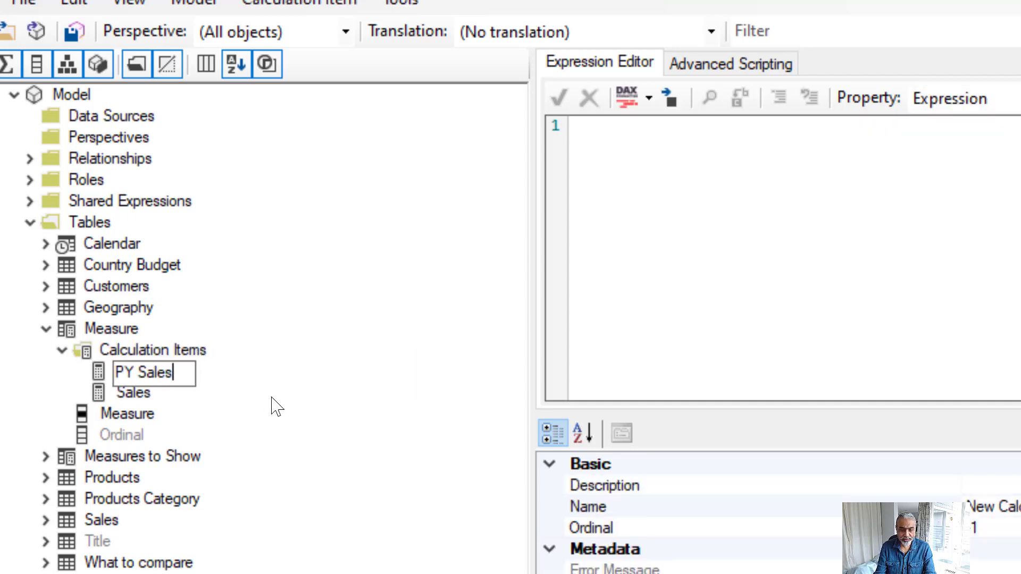
key(Return)
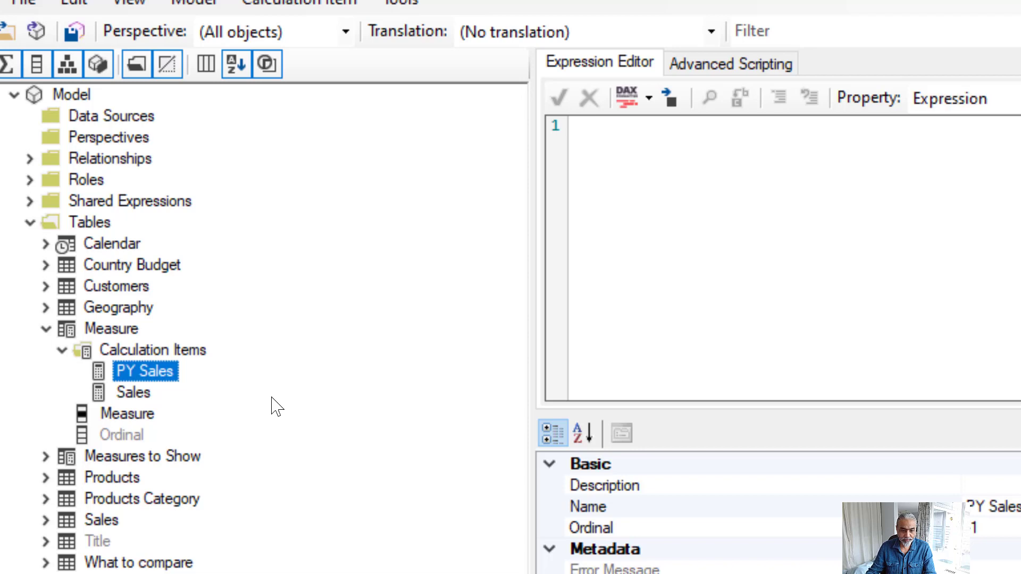
- Add a calculation item named Budget to the Measure group and order the items as Sales, PY Sales, Budget
click(167, 354)
right_click(171, 350)
click(229, 365)
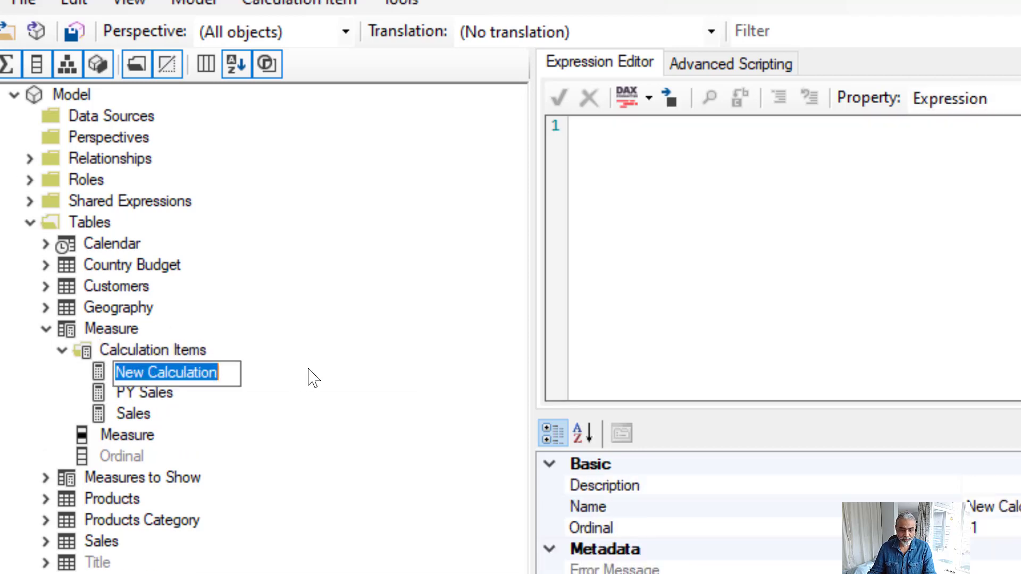
text(Budget)
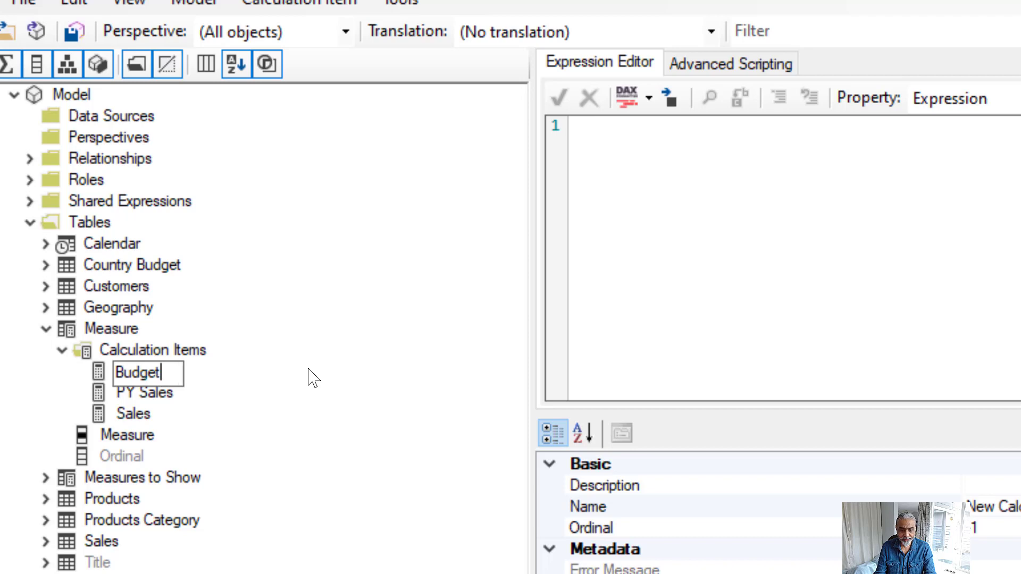
key(Return)
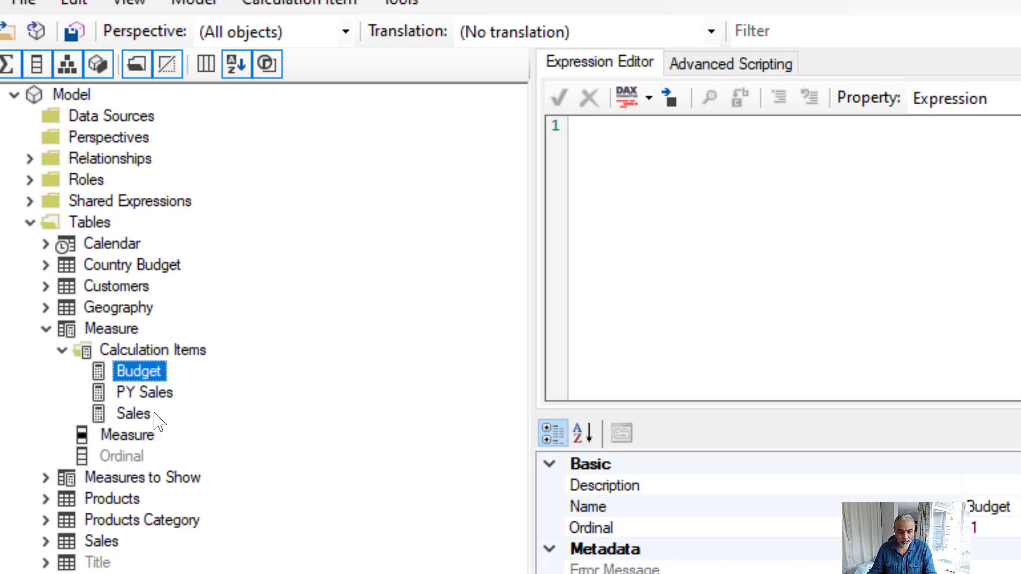
drag(165, 396, 154, 373)
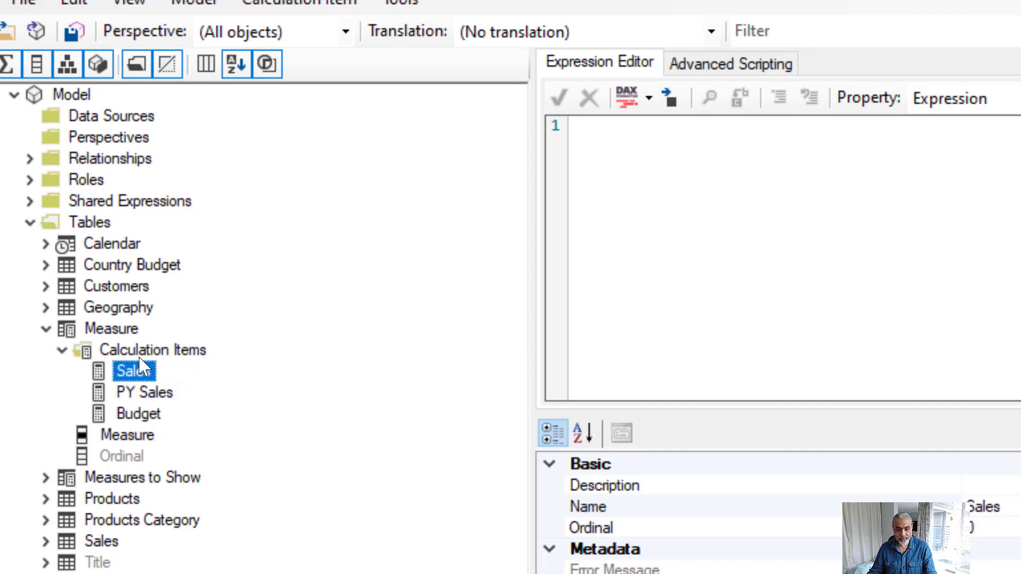
- Enter [Sales] as the expression of the Sales calculation item
click(721, 311)
key(Return)
text([)
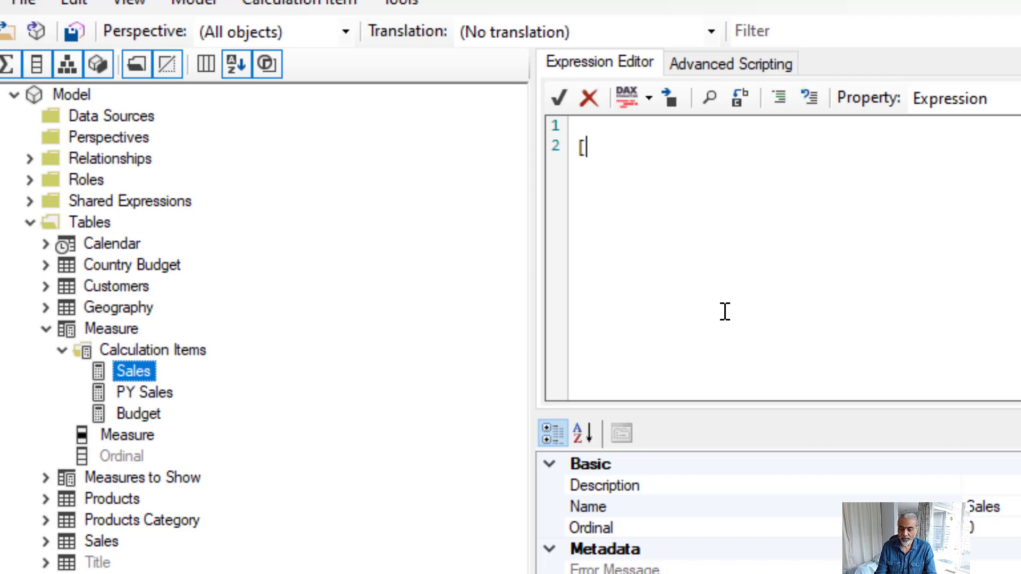
text(Sales])
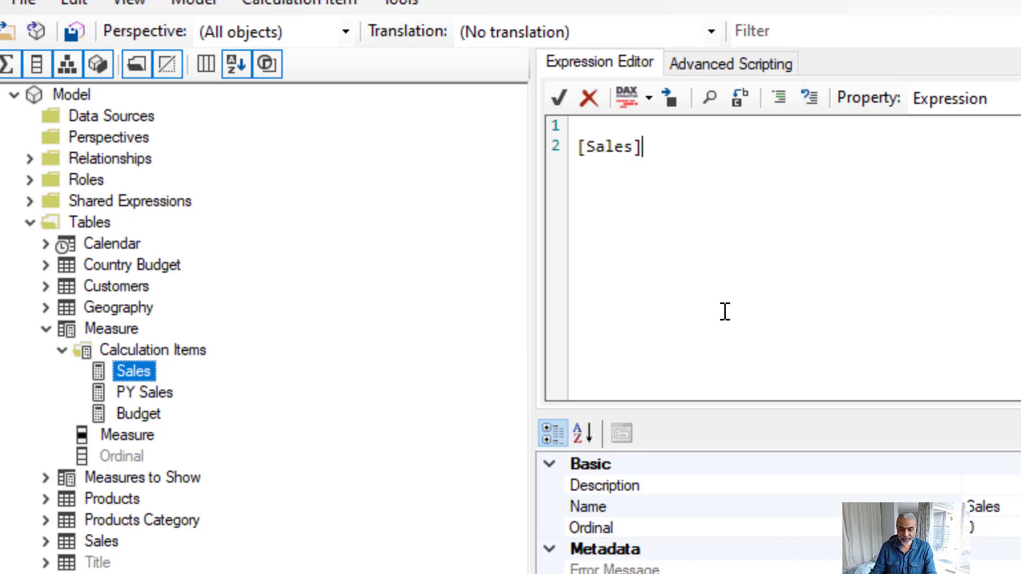
- Enter CALCULATE ( [Sales], SAMEPERIODLASTYEAR ( 'Calendar'[Date] ) ) as the expression of the PY Sales calculation item
click(138, 393)
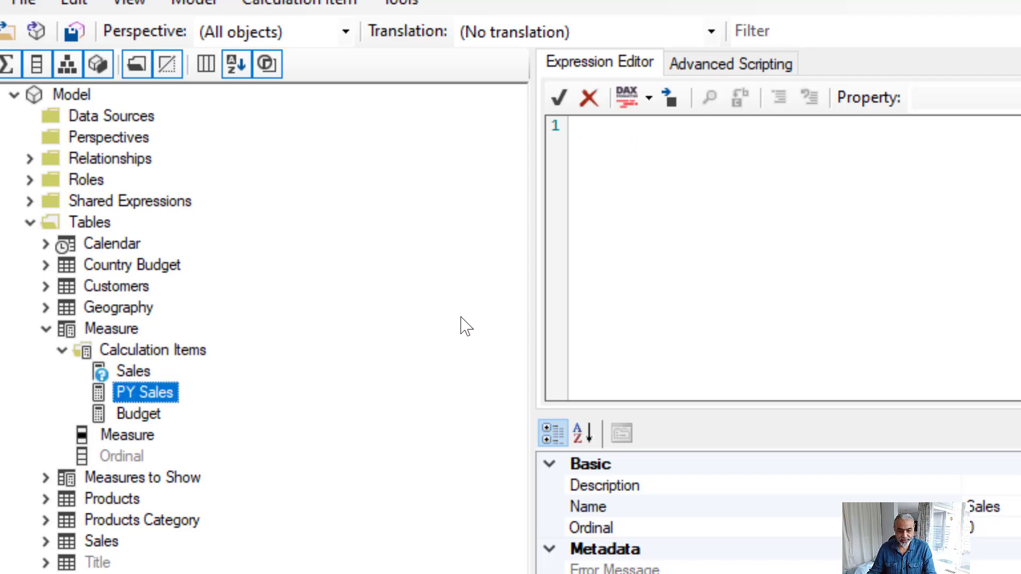
click(669, 256)
key(Return)
text(CALCULATE ()
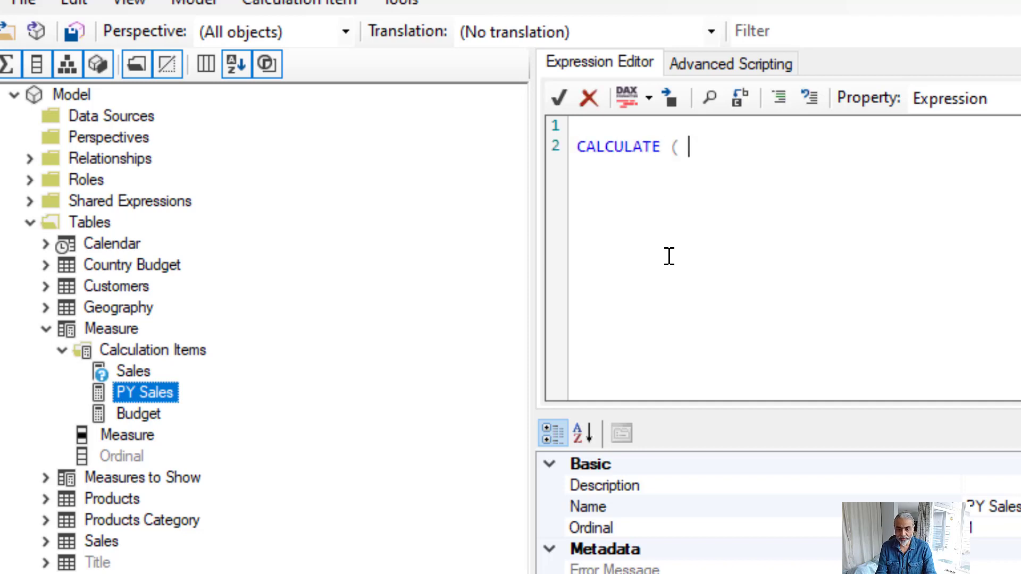
key(Return)
key(Tab)
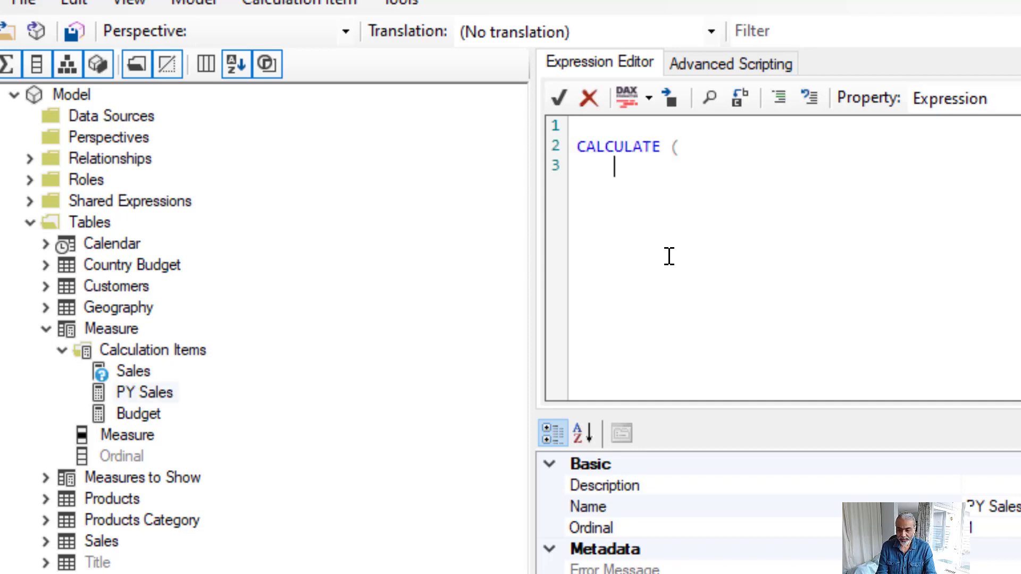
text([Sales])
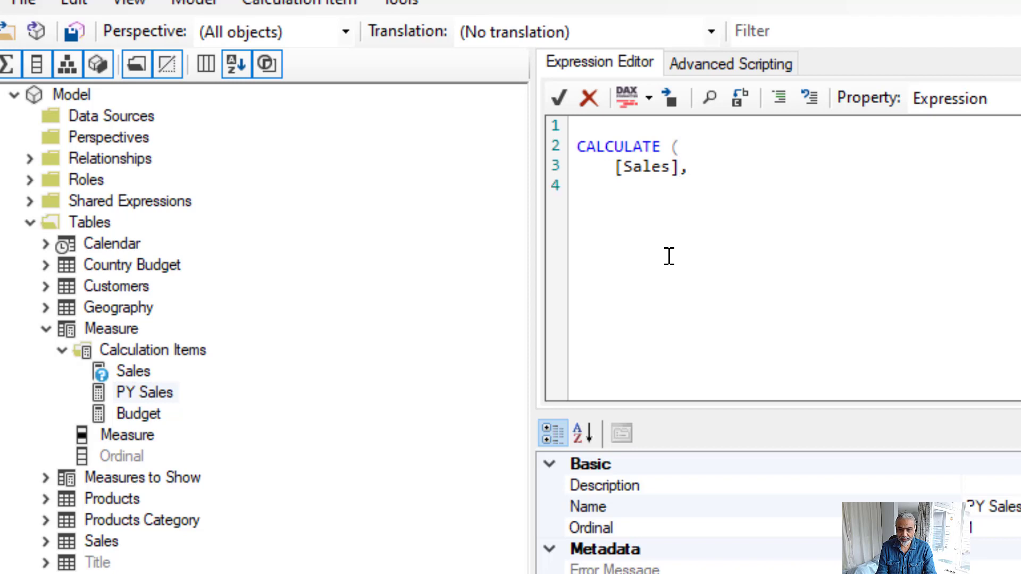
text(,)
key(Return)
text(SAMEPERIODLASTYEA)
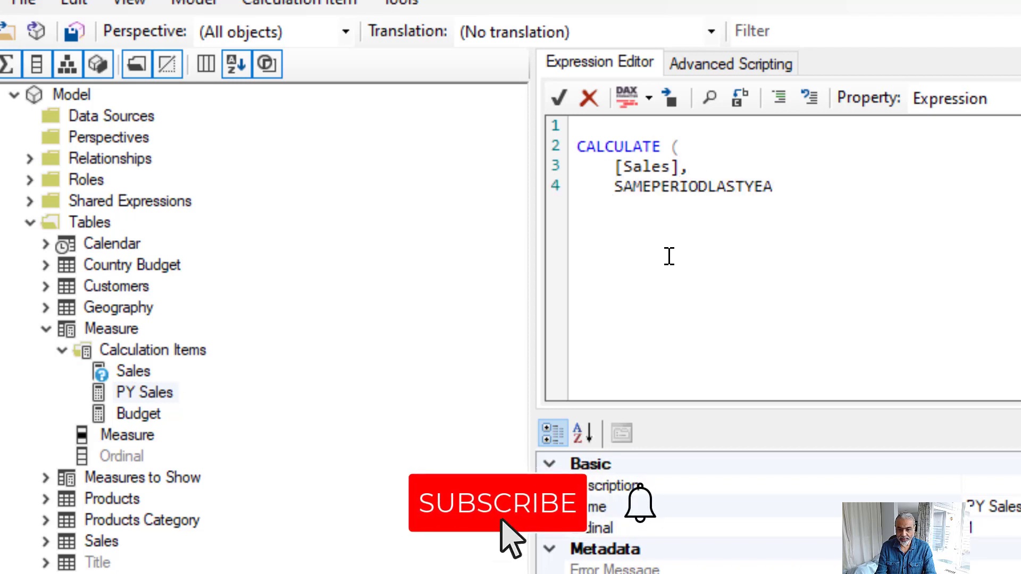
key(BackSpace)
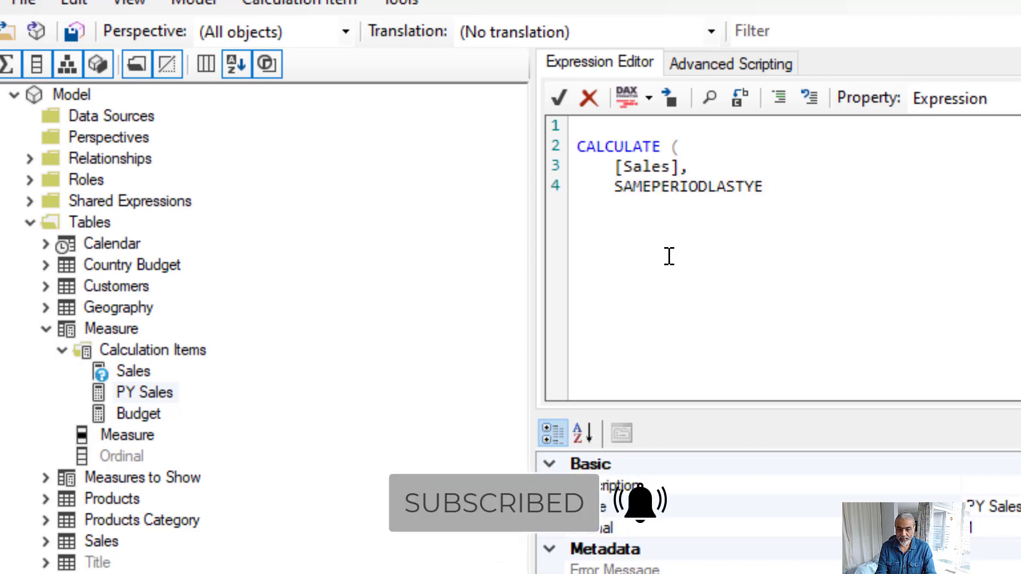
text(AR ( 'Cale)
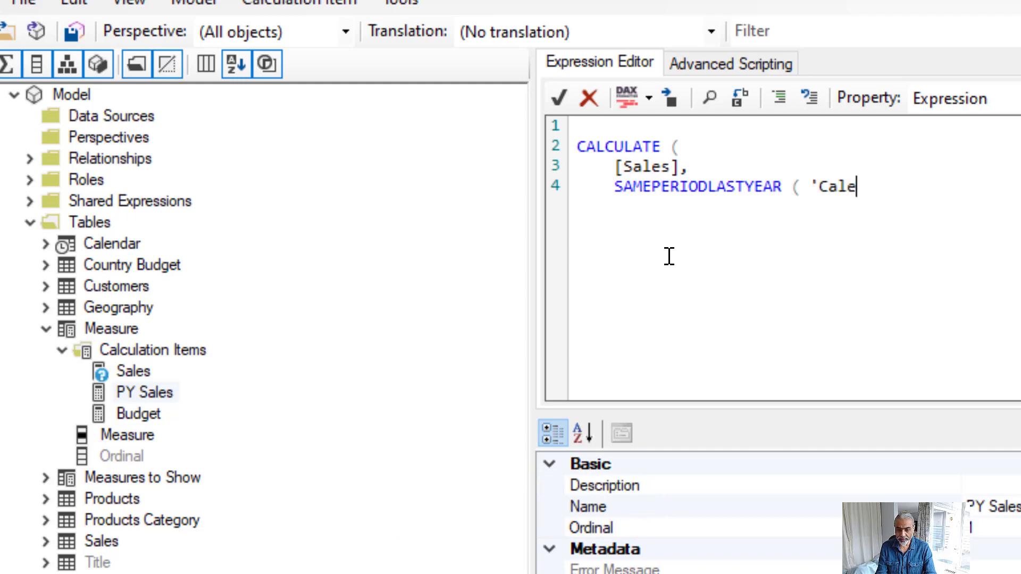
text(ndar'[Date])
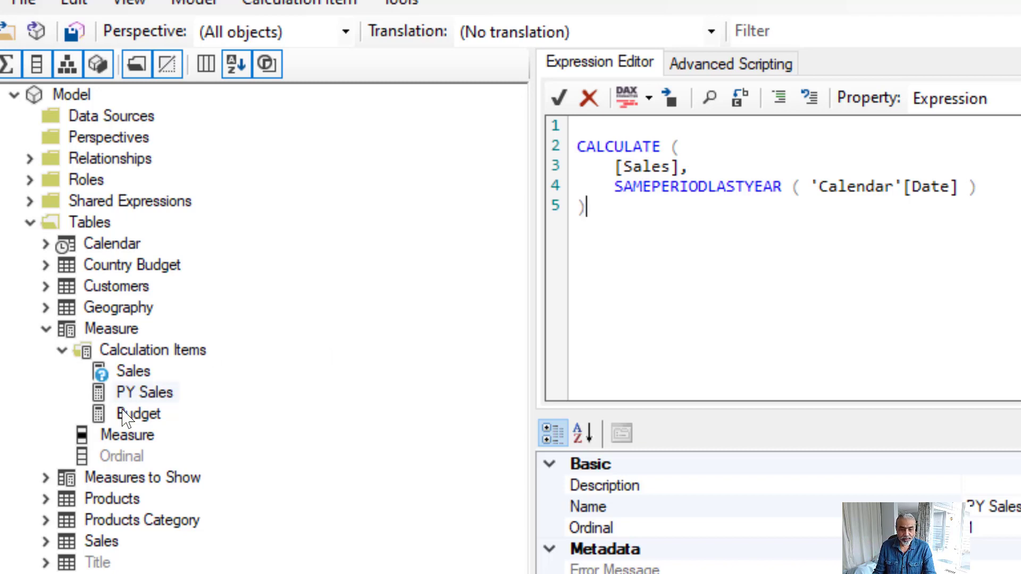
- Enter [Total Budget] as the expression of the Budget calculation item and save the changes to the connected model
click(133, 417)
key(ctrl+z)
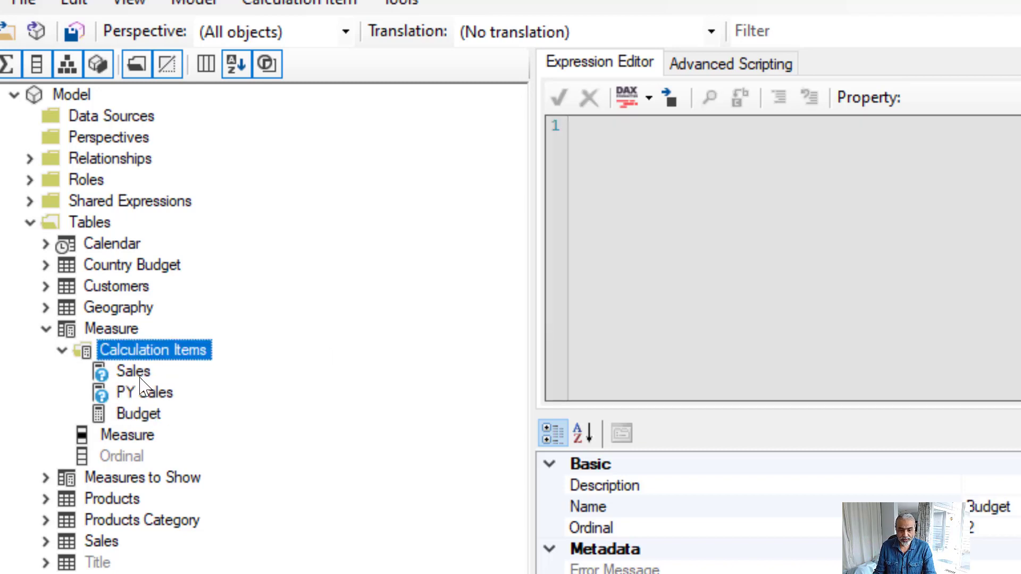
click(140, 376)
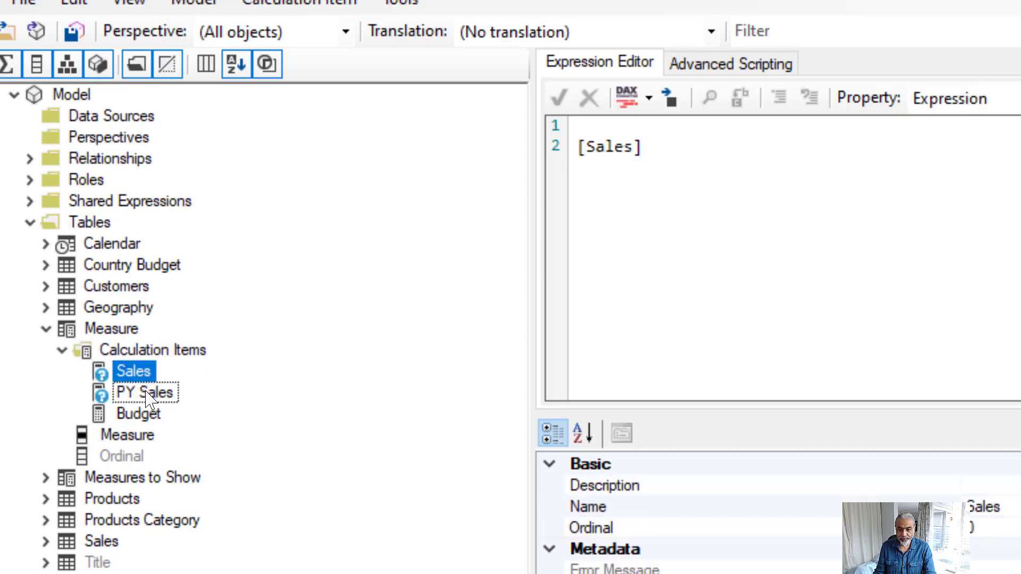
click(142, 392)
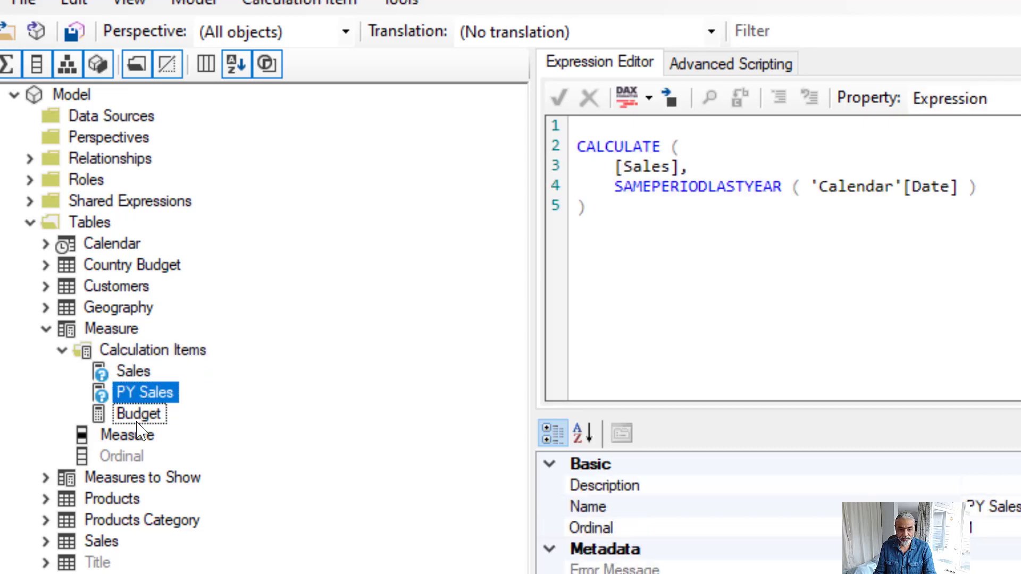
click(139, 416)
click(616, 289)
key(Return)
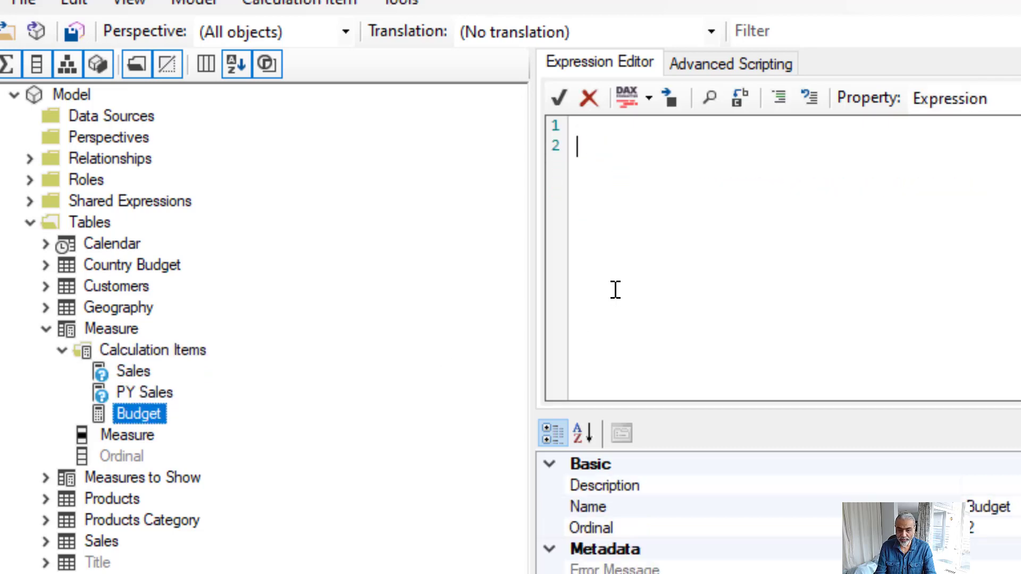
text([Total Budget)
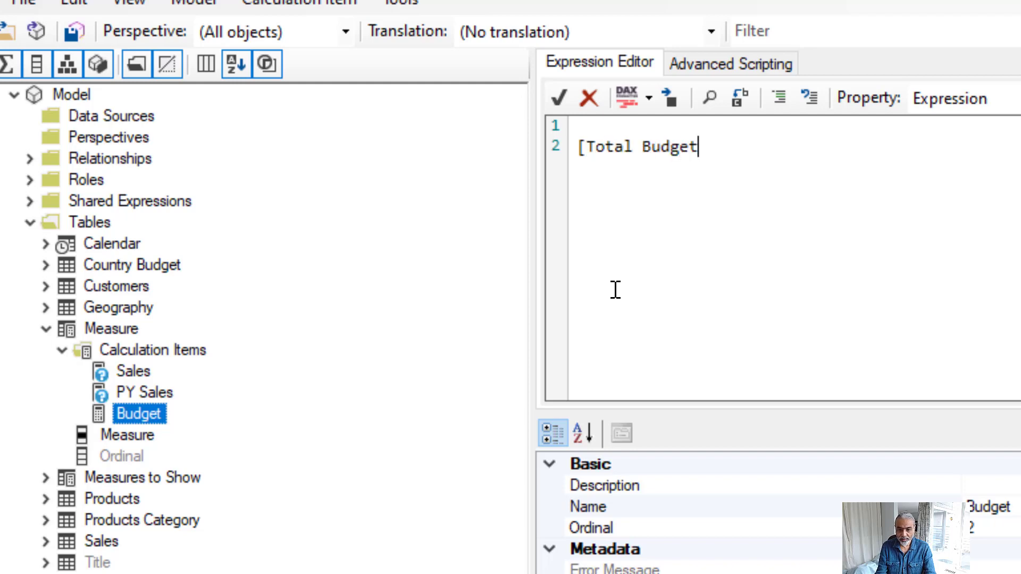
text(])
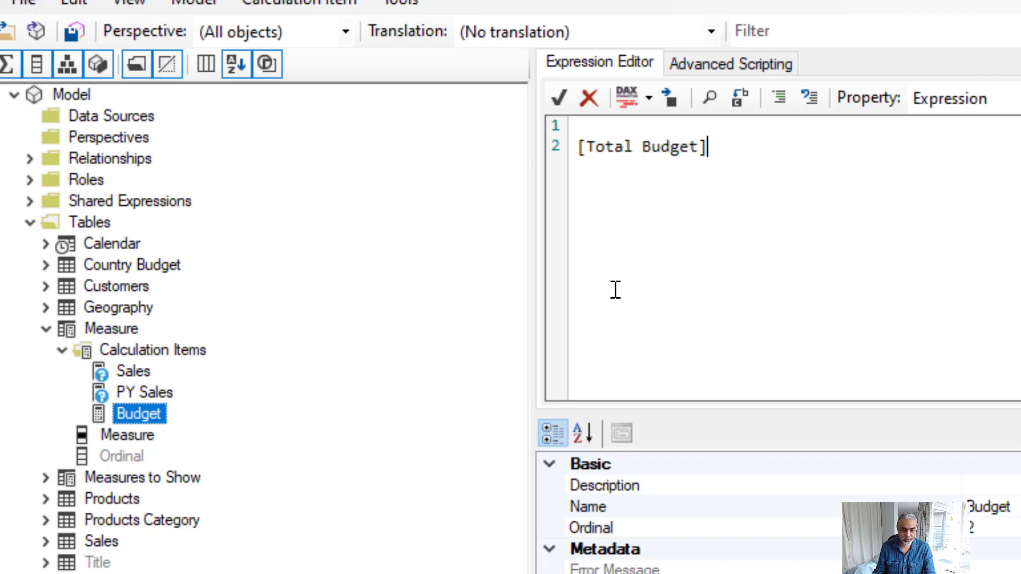
click(78, 36)
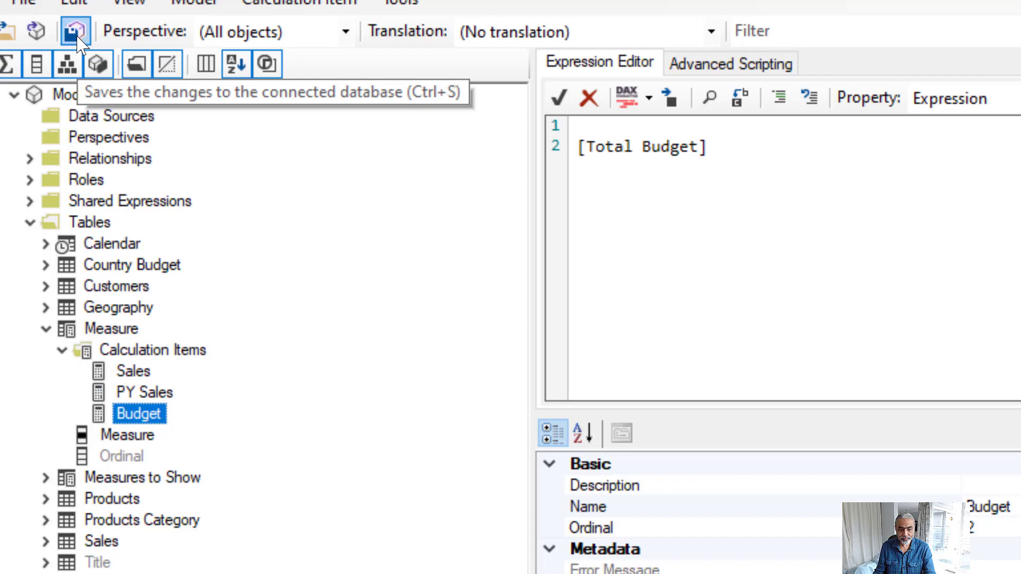
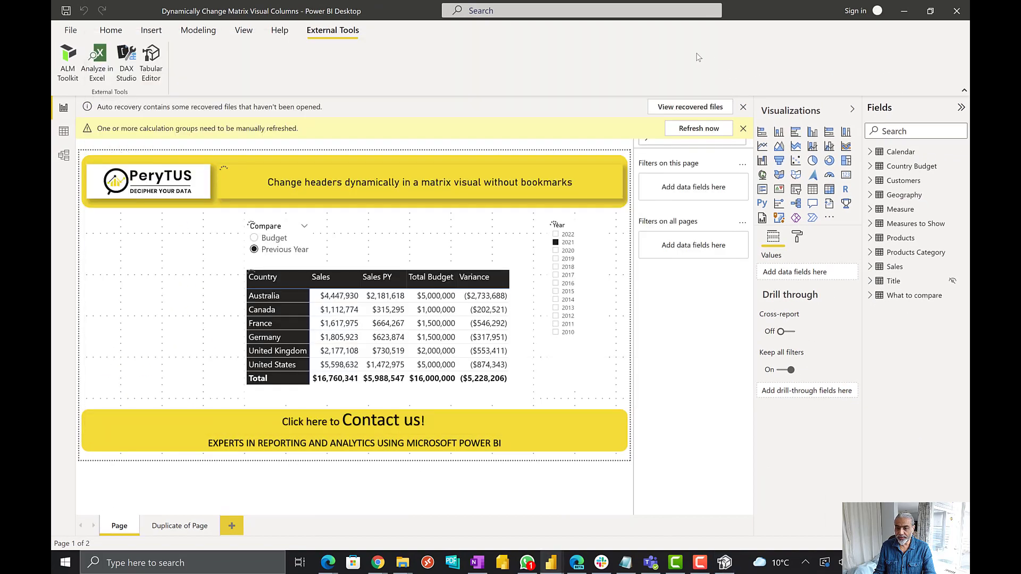
- Switch to Power BI Desktop, refresh the calculation groups and dismiss the auto recovery notice, keeping the recovered files for viewing later
click(690, 131)
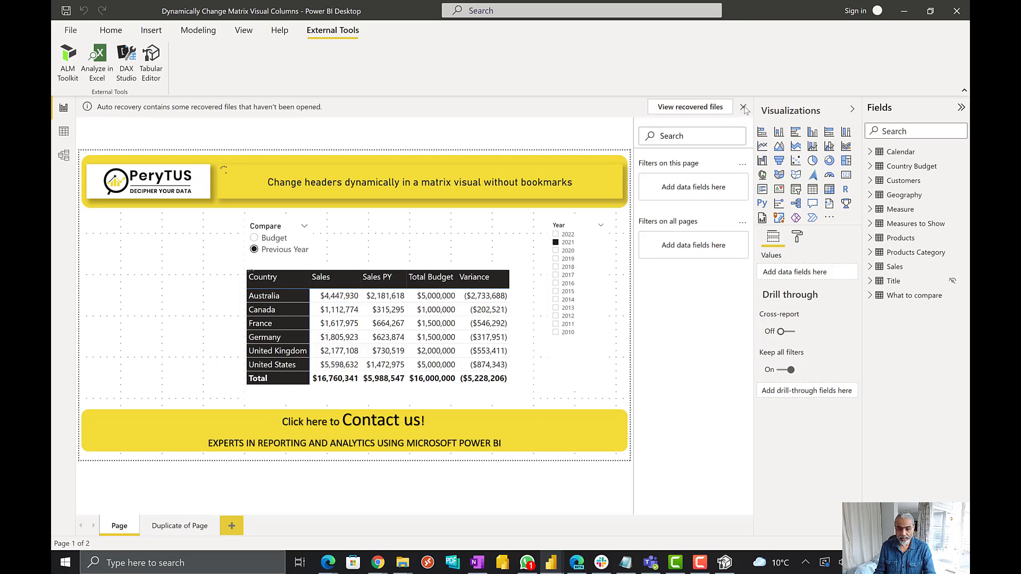
click(743, 107)
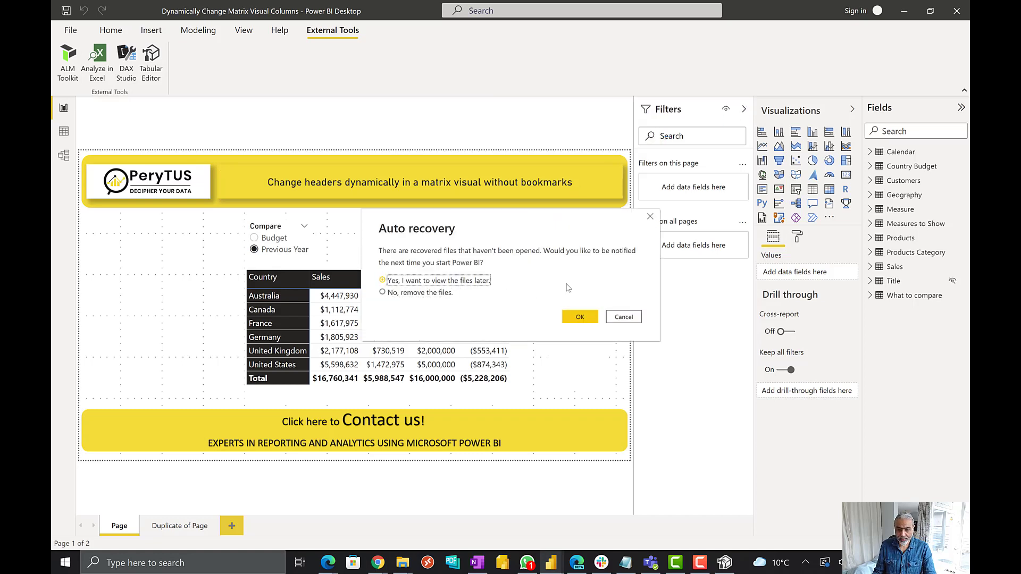
click(580, 317)
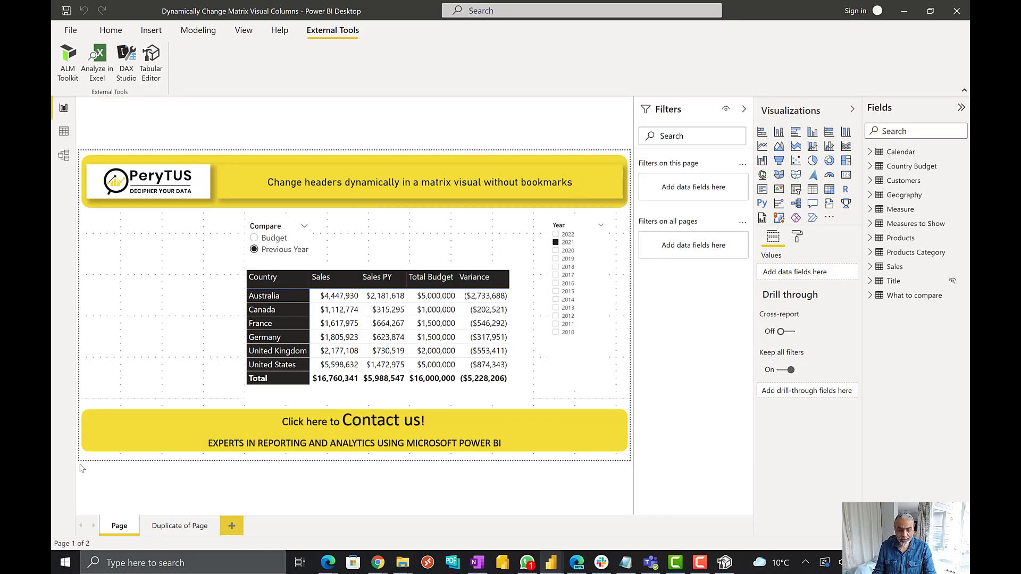
- Duplicate the report page named Page and remove Variance, Total Budget and Sales PY from the copied matrix's values
right_click(118, 526)
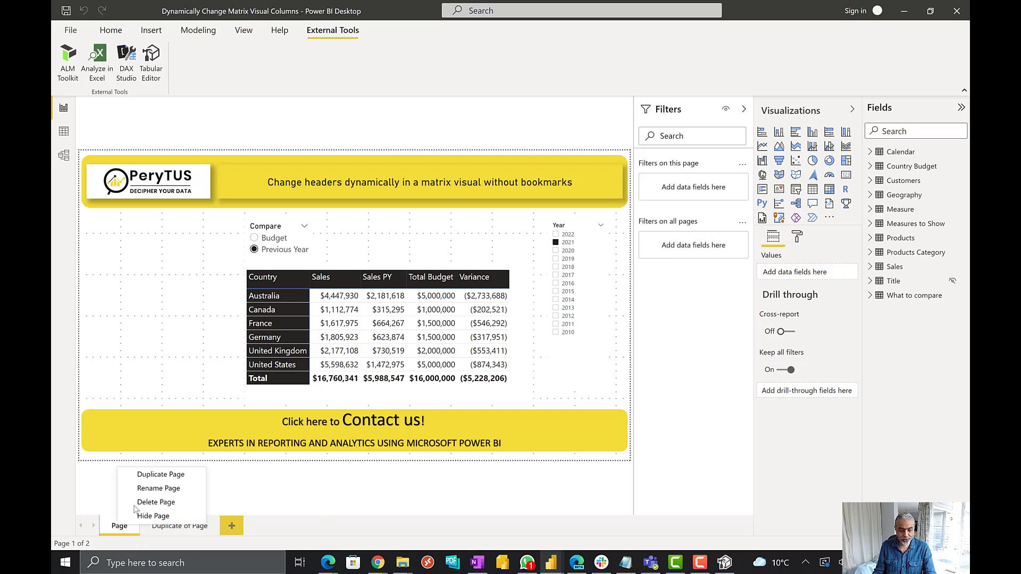
click(162, 480)
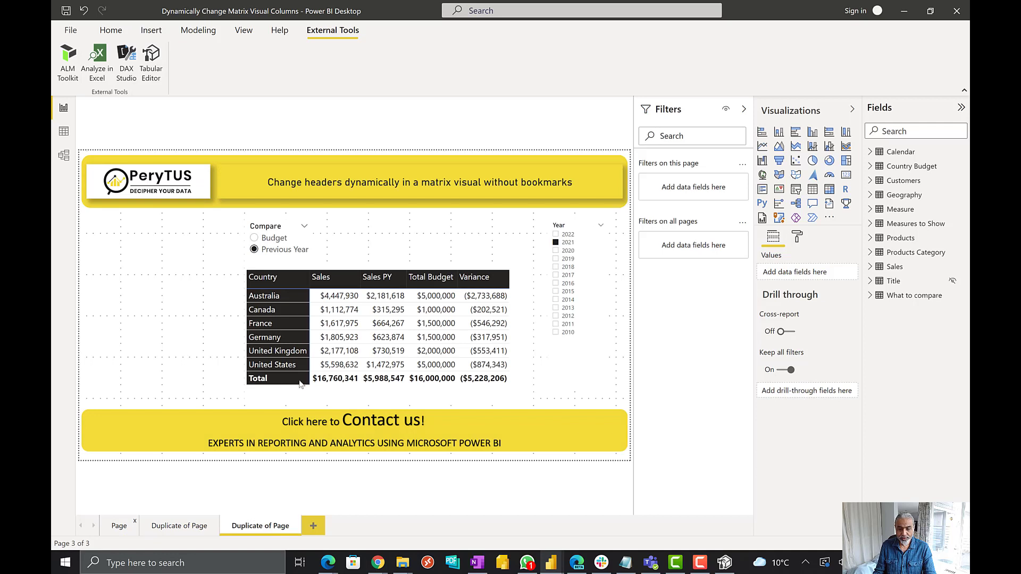
click(521, 315)
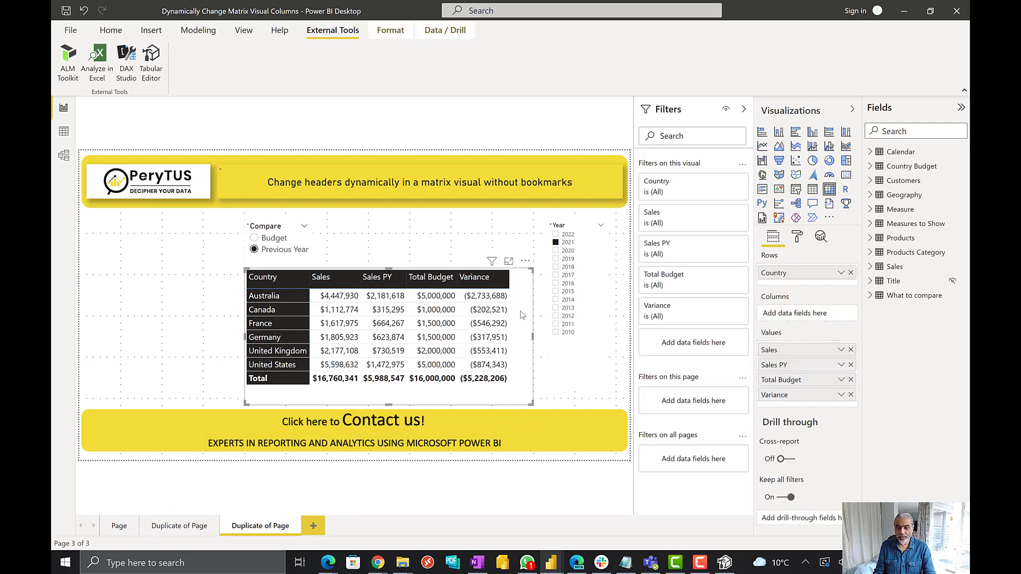
click(852, 395)
click(851, 381)
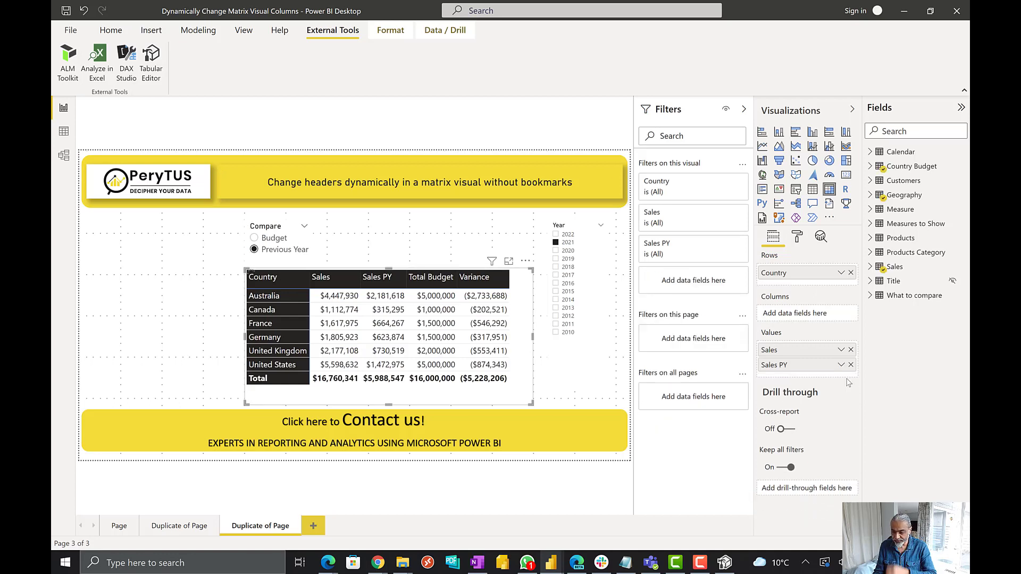
click(851, 365)
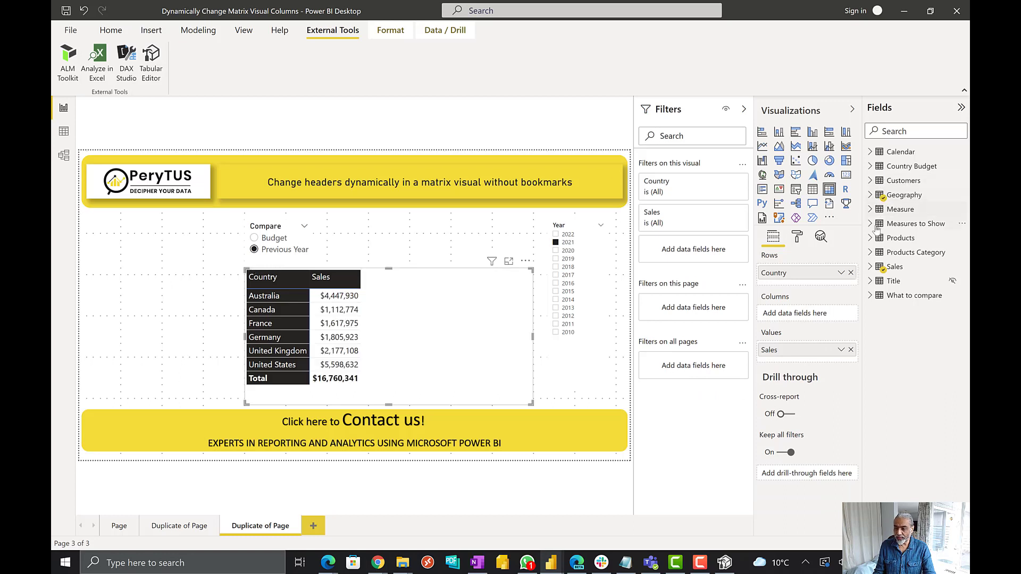
- Place the Measure calculation group's field in the matrix columns and test the Compare slicer with Budget and Previous Year
click(871, 209)
drag(917, 227, 800, 318)
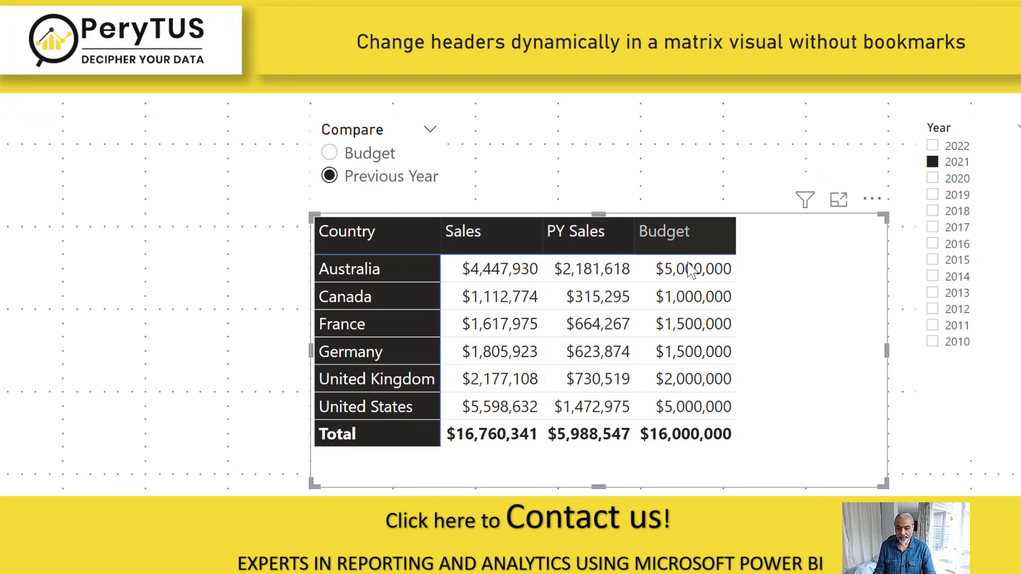
click(372, 161)
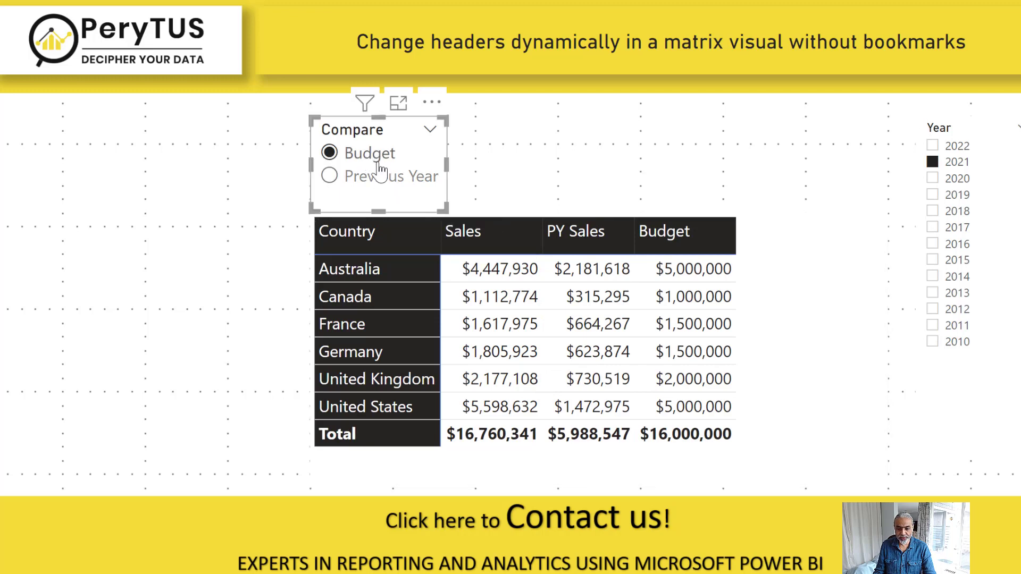
click(376, 175)
click(374, 161)
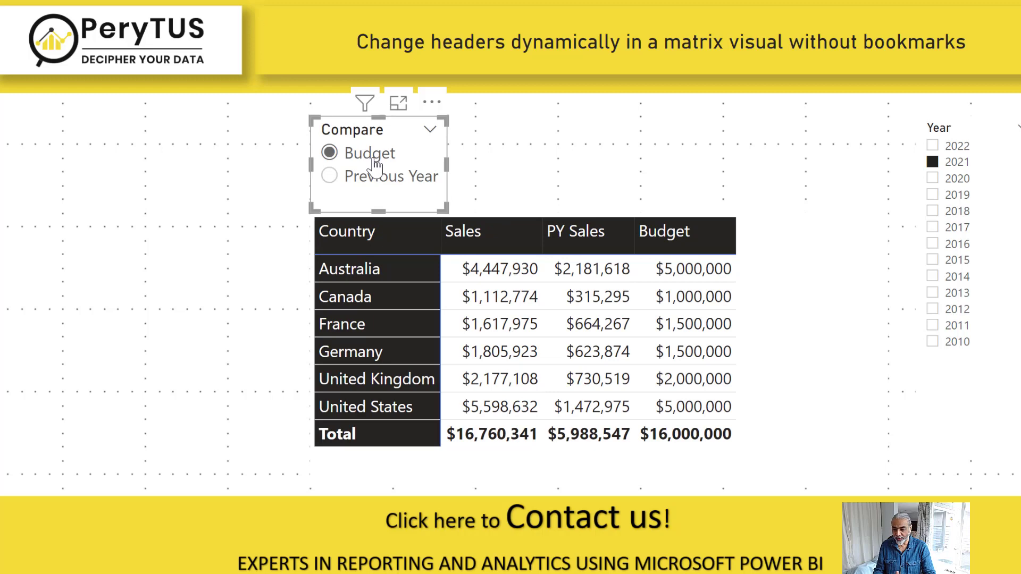
click(335, 179)
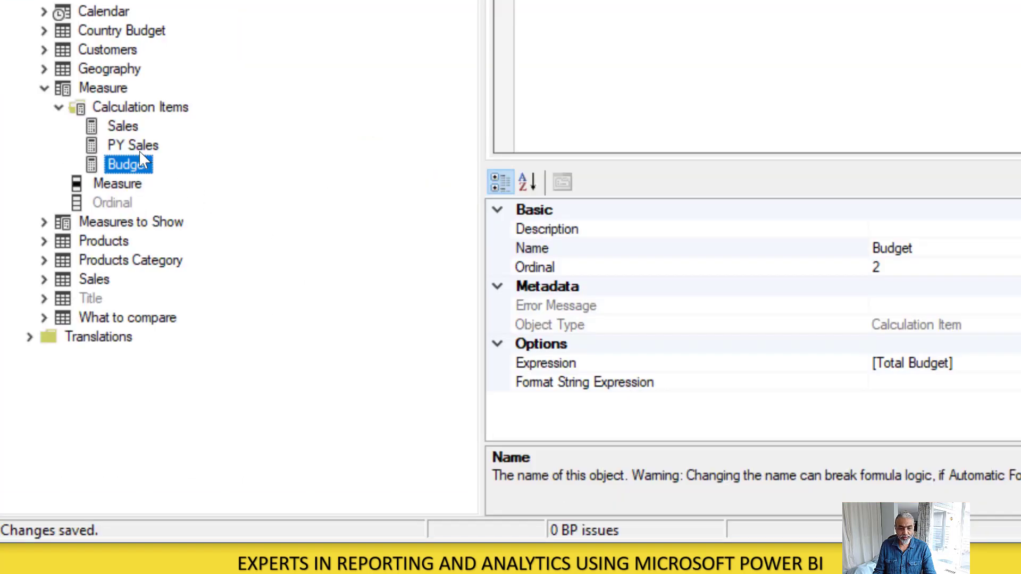
- In Tabular Editor, start the PY Sales expression with IF ( SELECTEDVALUE ( 'What to compare'[Compare], "Previous Year" ) = "Previous Year", before CALCULATE
click(136, 147)
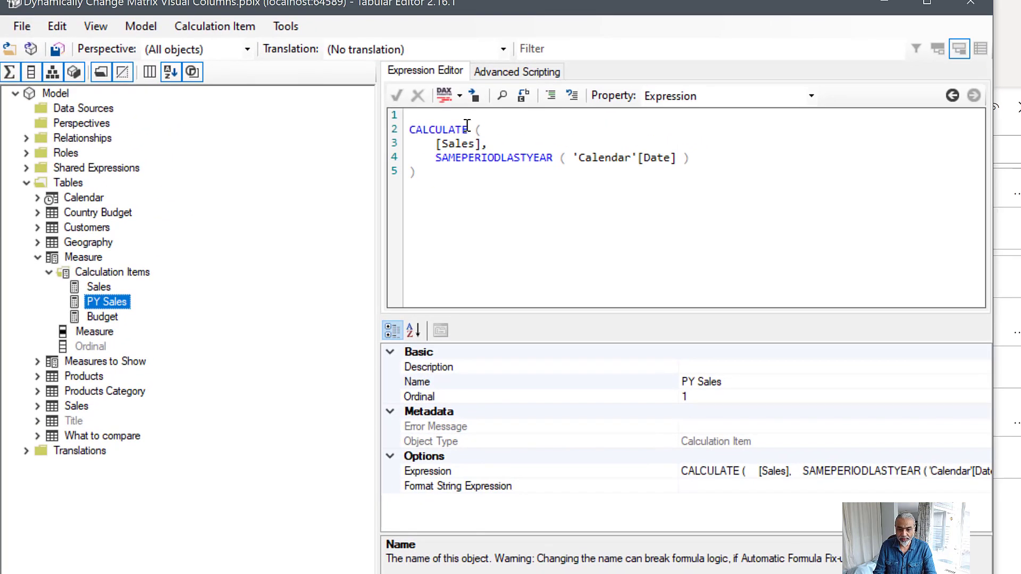
key(Return)
text(IF (SELEC)
key(BackSpace)
key(BackSpace)
key(BackSpace)
key(BackSpace)
key(BackSpace)
text(SELECTEDVALUE ( 'What to compare'[Compare)
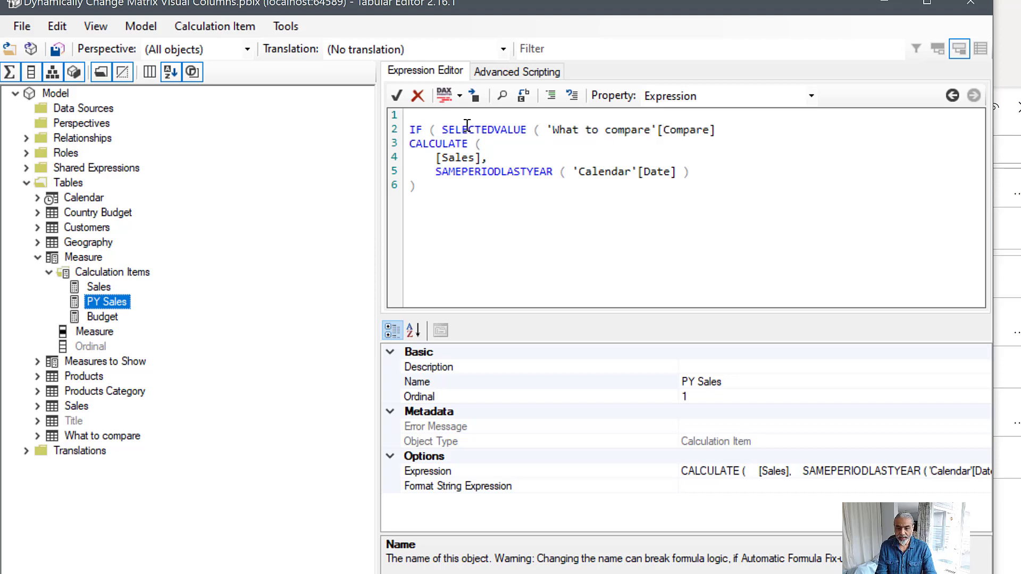
text(], "Previo)
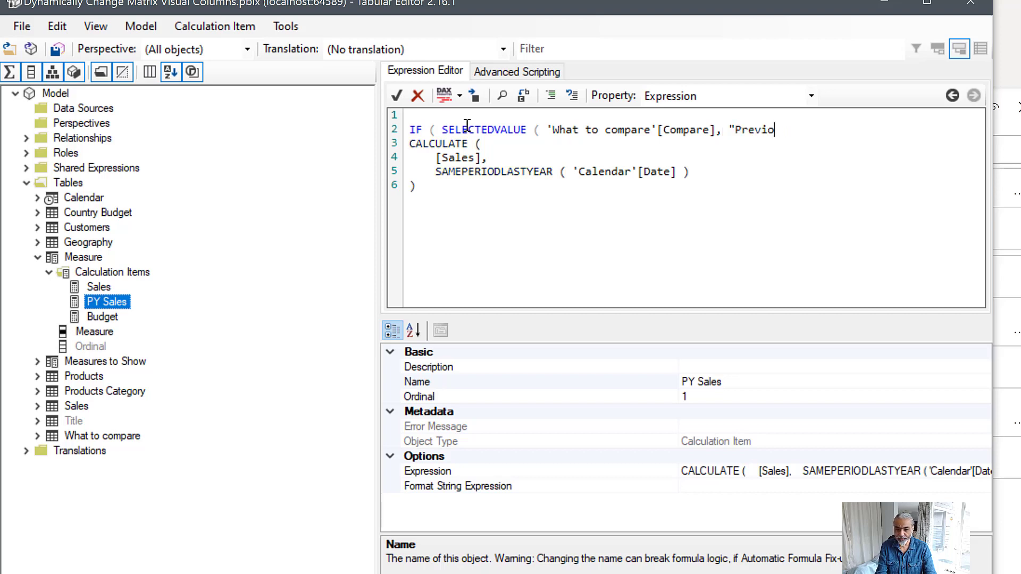
text(ysYear" ))
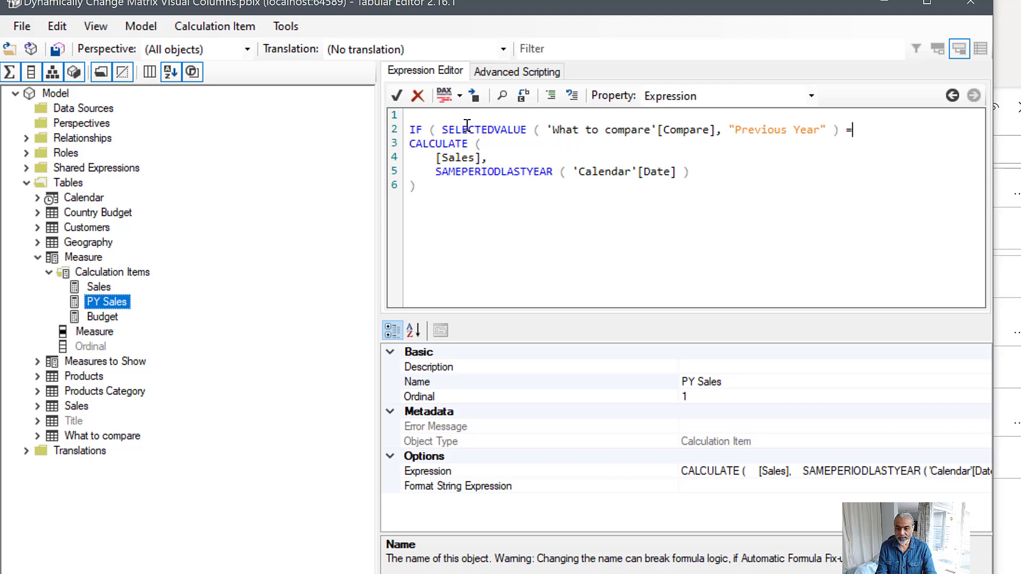
text( = "OPrev)
key(BackSpace)
key(BackSpace)
key(BackSpace)
key(BackSpace)
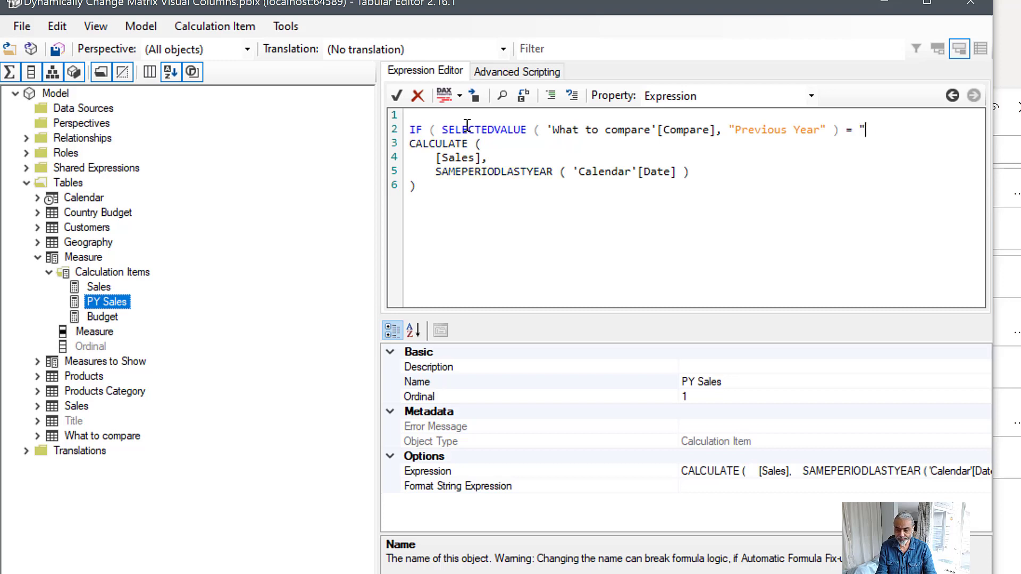
text(revious Year",)
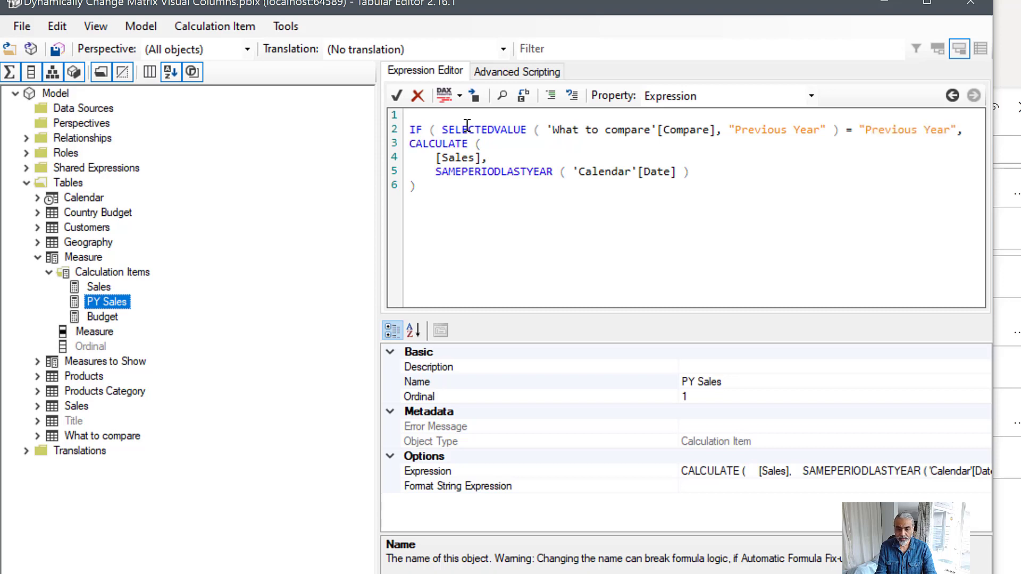
- Indent the CALCULATE block inside the IF of the PY Sales expression and close the IF with a final parenthesis
key(Return)
key(shift+Down)
key(shift+Down)
key(shift+Down)
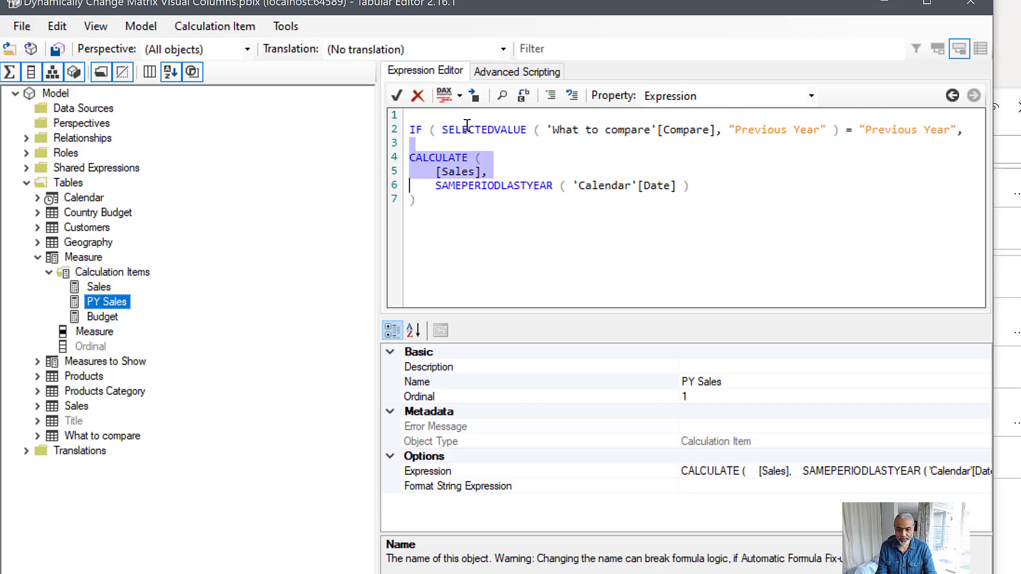
key(shift+End)
key(Tab)
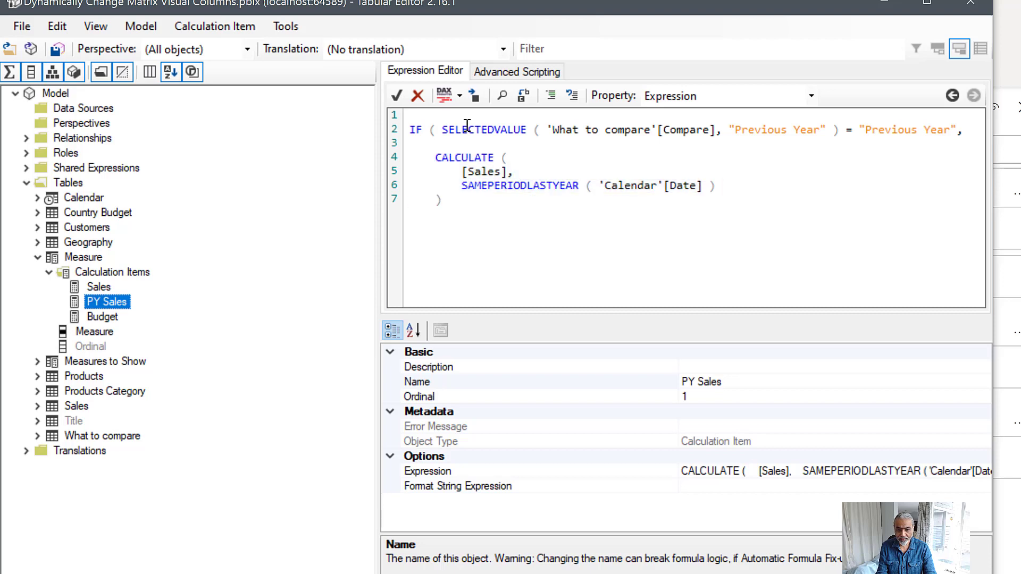
key(BackSpace)
text())
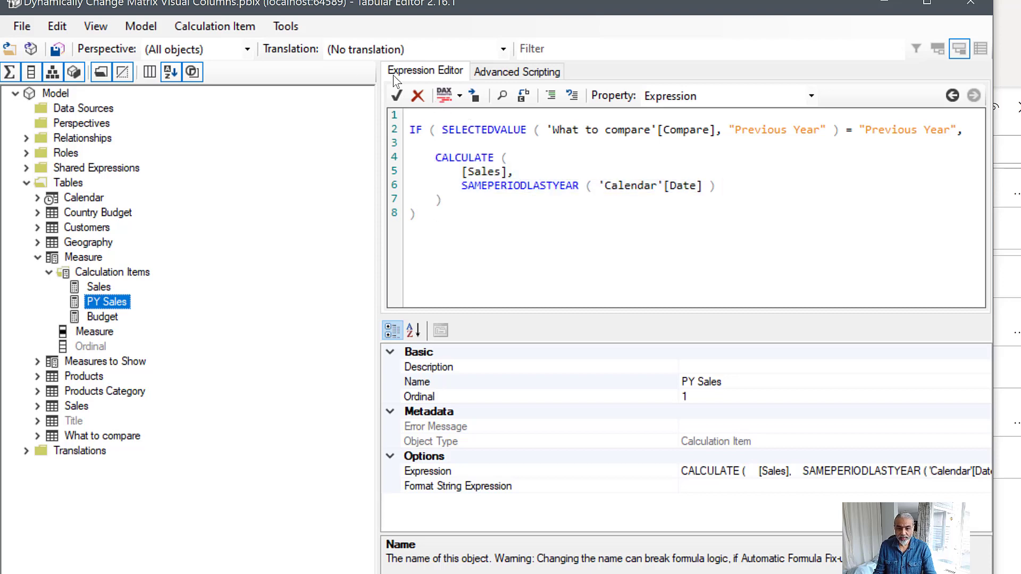
- Copy the IF ( SELECTEDVALUE line into the Budget item's expression above [Total Budget] and change its comparison value to "Budget"
click(400, 132)
key(ctrl+c)
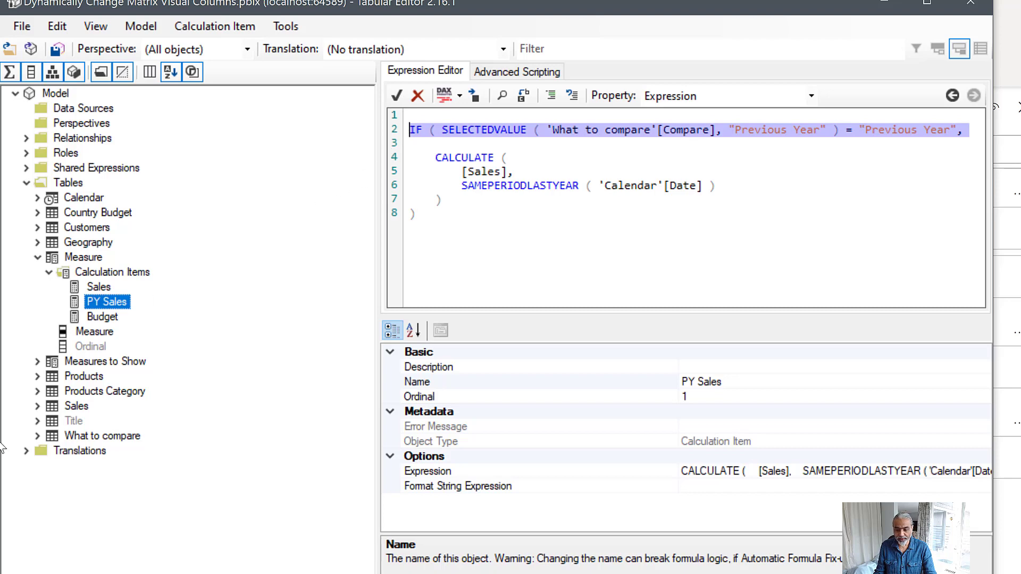
click(106, 317)
click(429, 116)
key(Return)
key(ctrl+v)
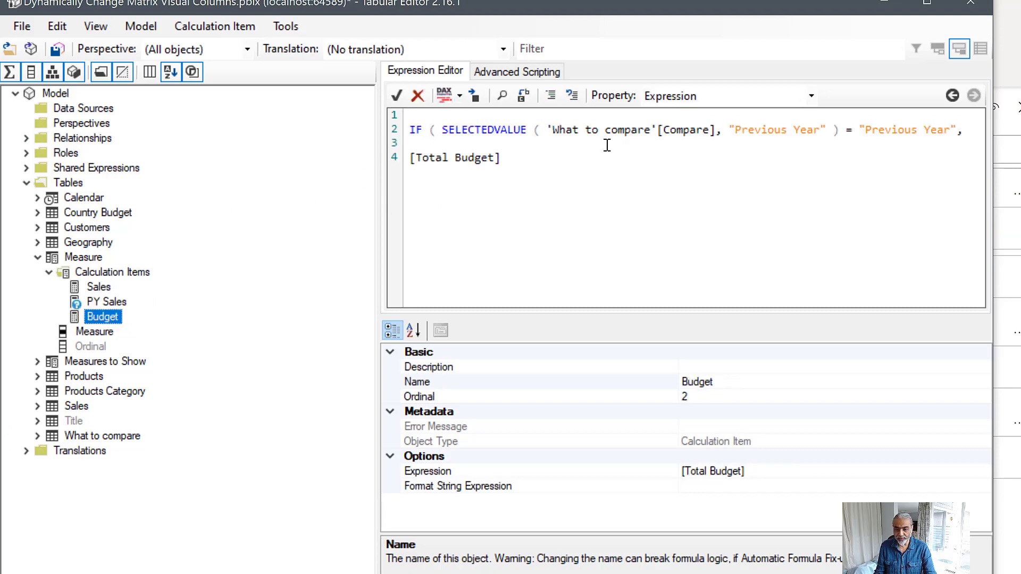
drag(761, 130, 775, 130)
drag(866, 129, 950, 130)
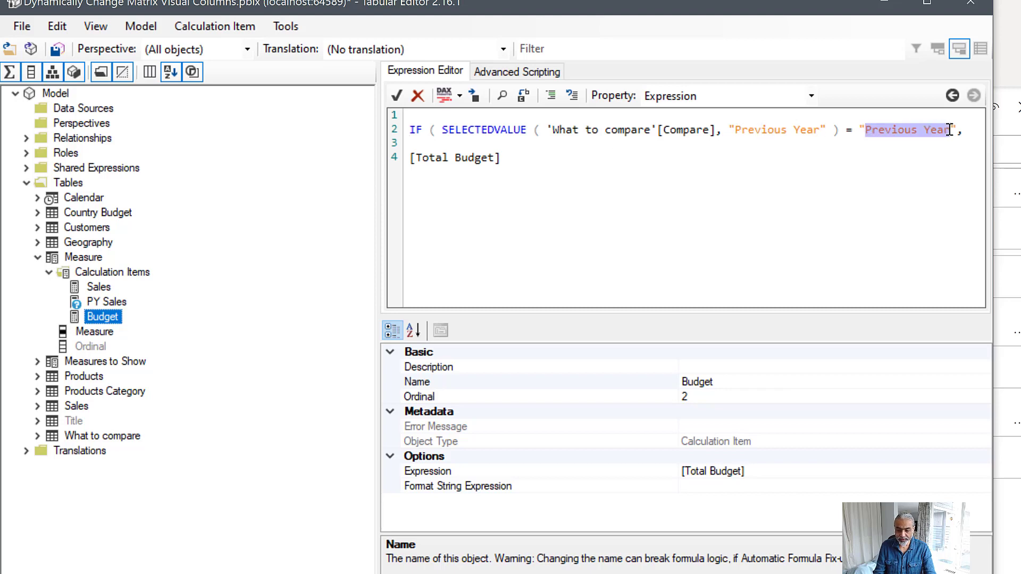
text(Budget)
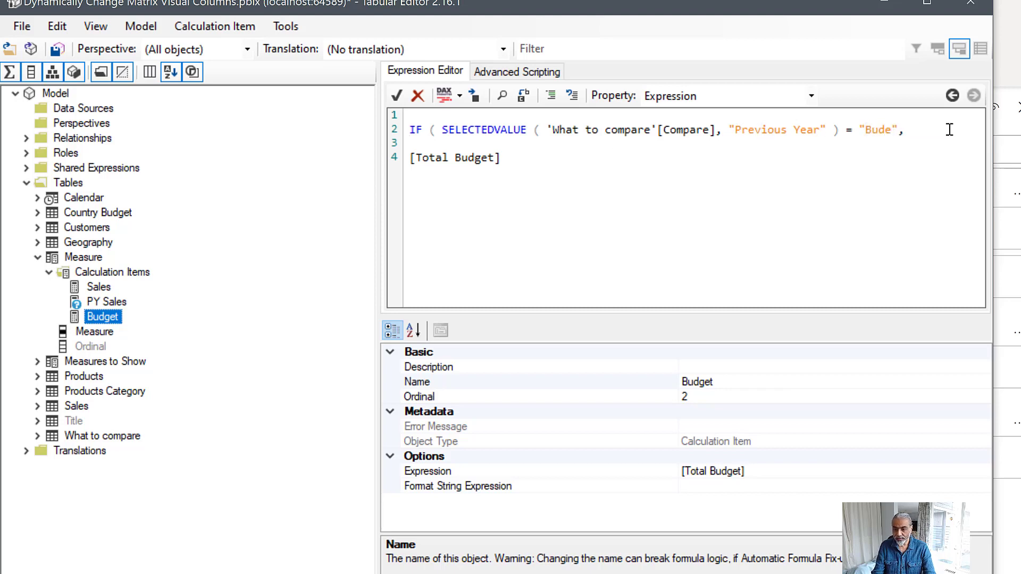
- Indent [Total Budget] and close the IF in the Budget expression, saving the changes to the connected database
click(588, 159)
key(ctrl+Left)
key(Home)
key(Tab)
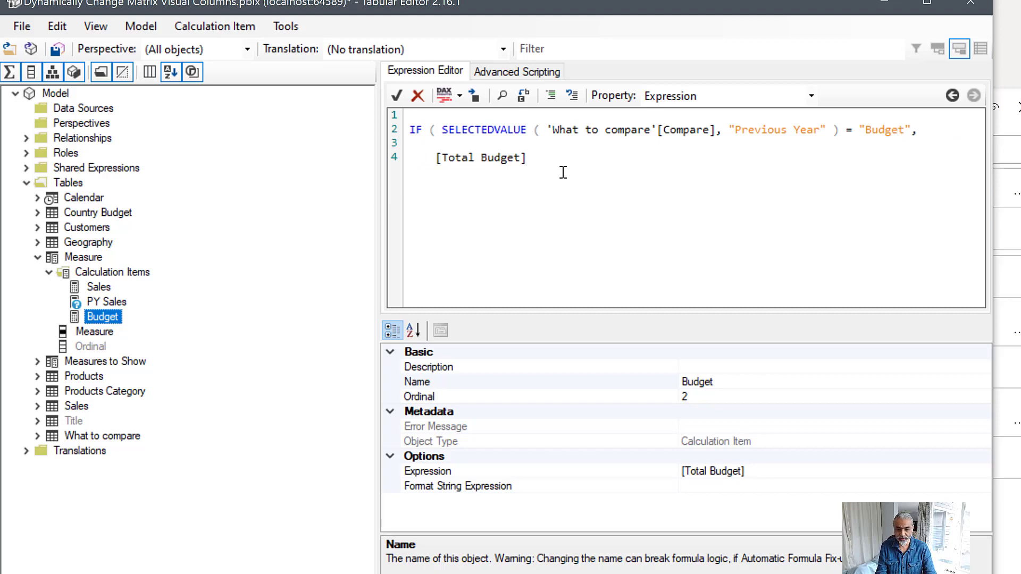
key(Return)
text())
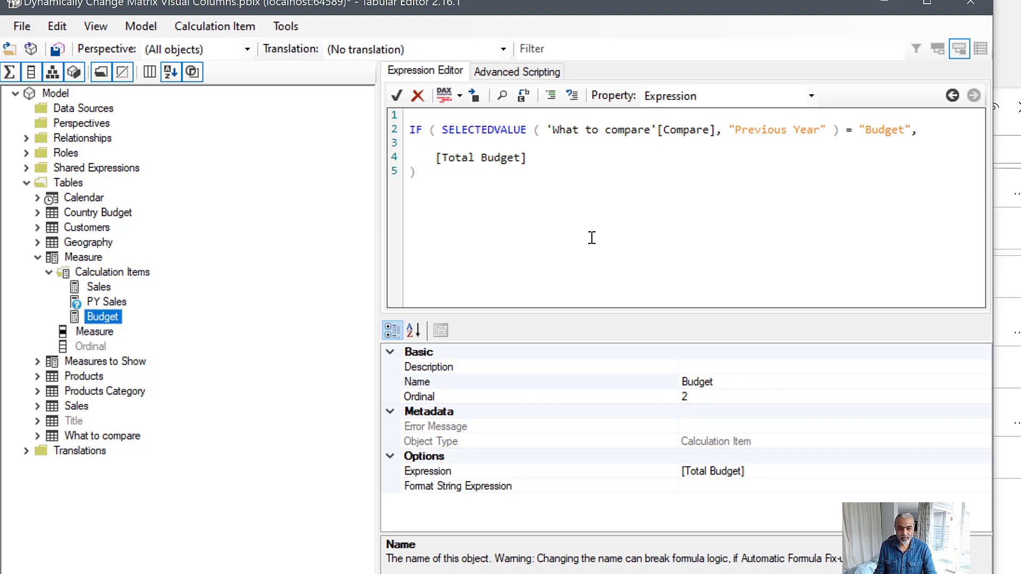
click(56, 52)
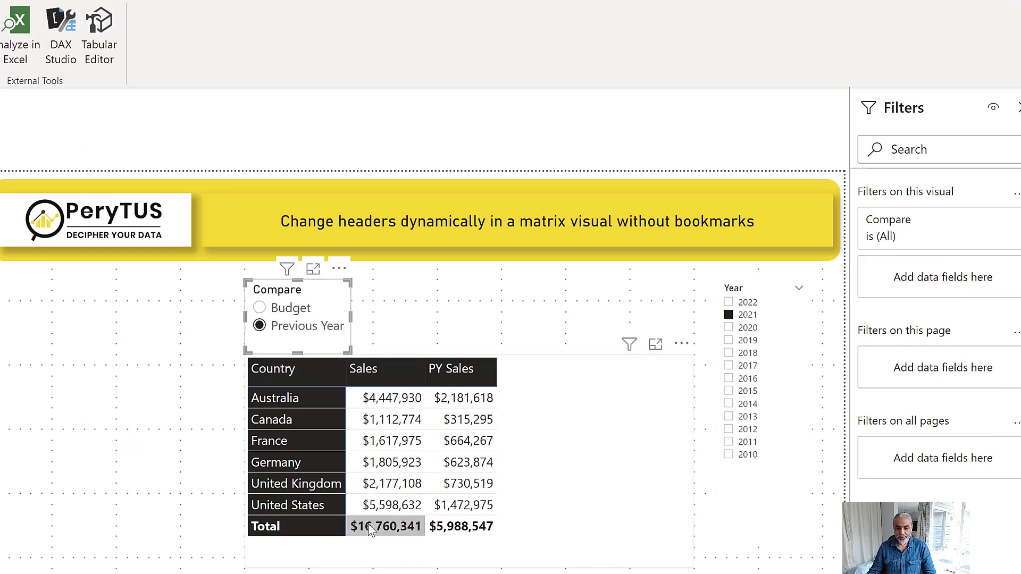
- In Power BI Desktop, test the matrix columns by switching the Compare slicer between Budget and Previous Year, ending on Budget
click(306, 311)
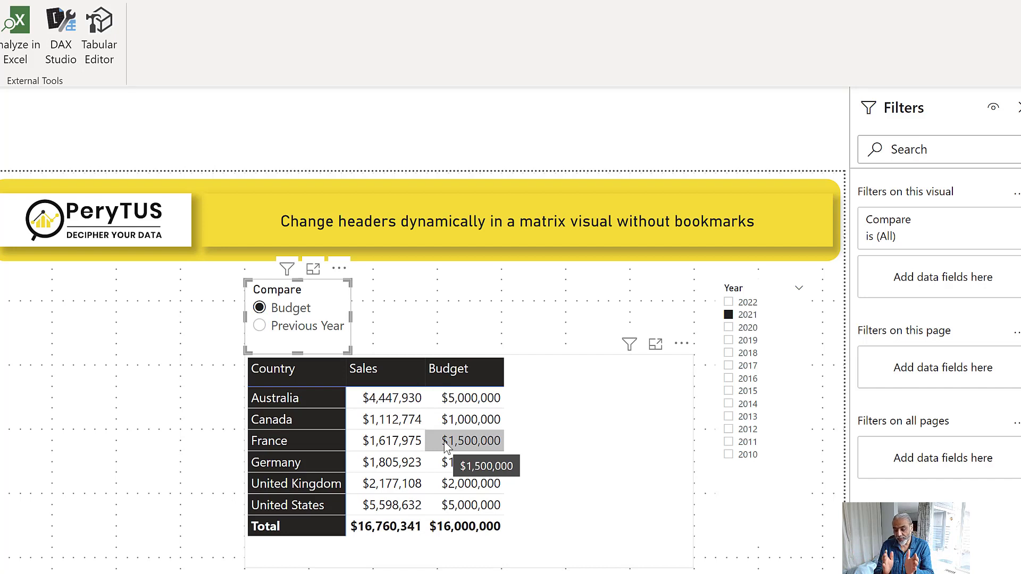
click(298, 326)
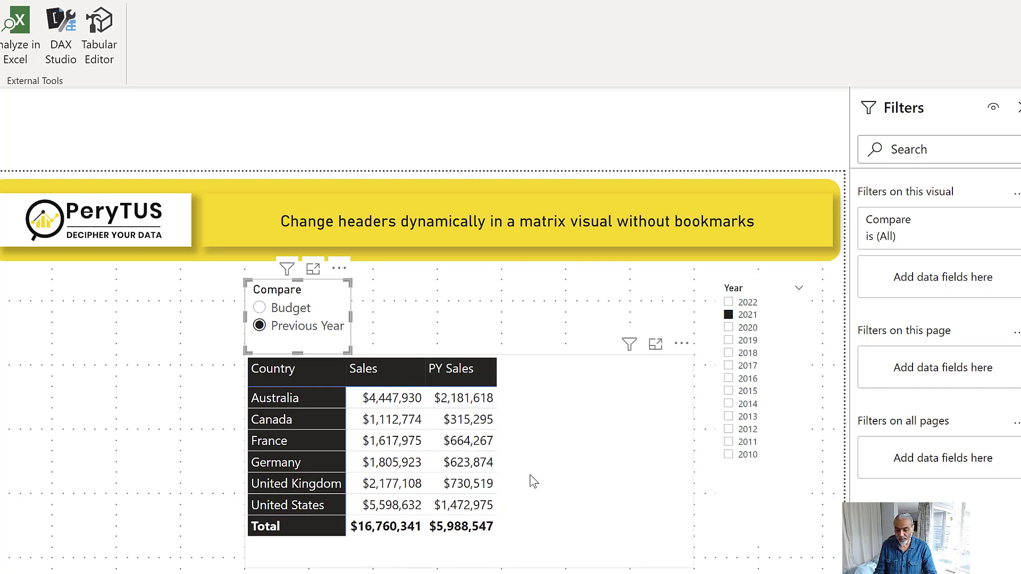
click(303, 313)
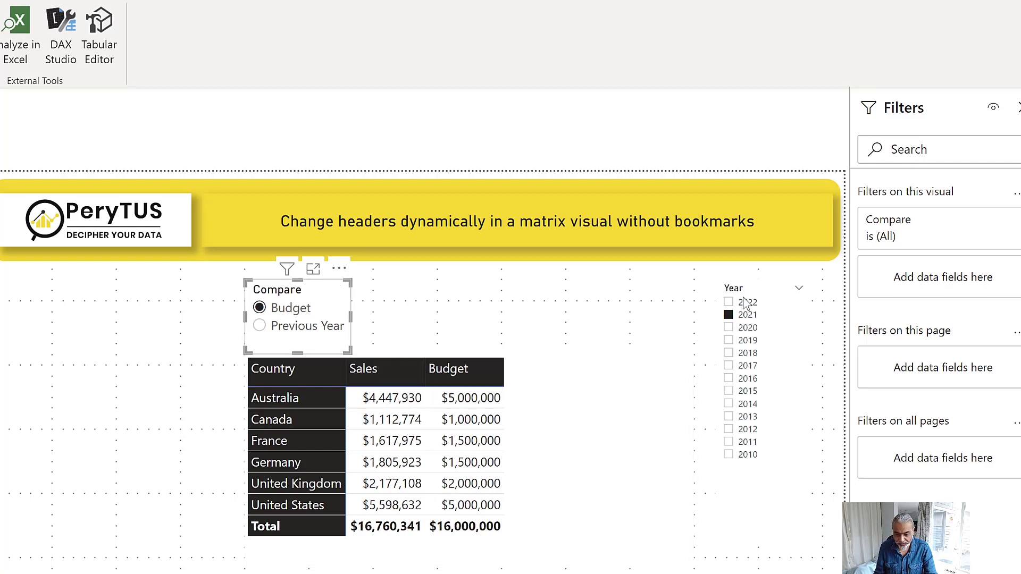
- In Tabular Editor, add a calculation item named Variance to the Measure group and start its expression with [Sales] -
key(alt+Tab)
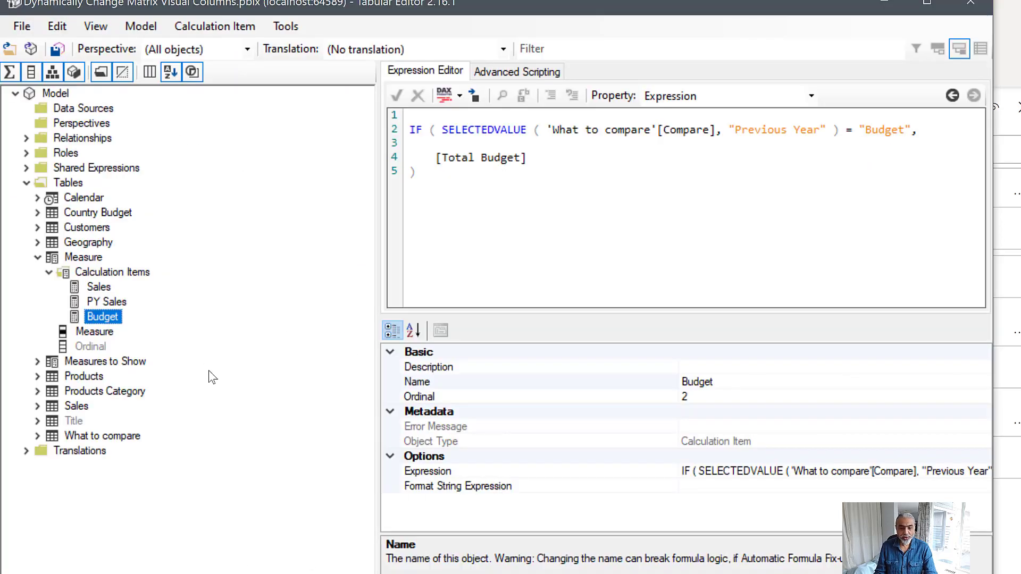
right_click(113, 273)
click(179, 293)
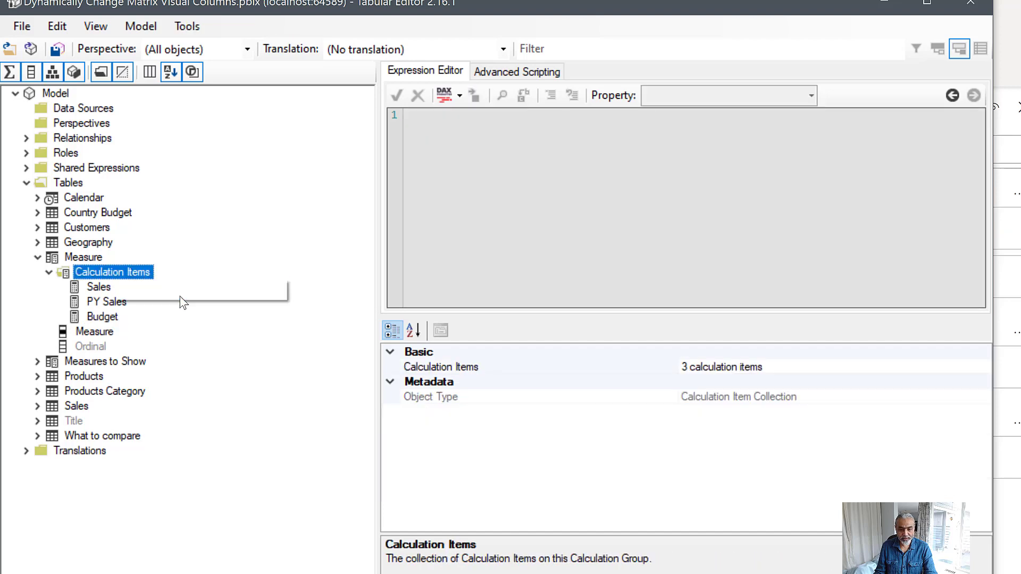
text(Variance)
key(Return)
click(497, 192)
key(Return)
text([Sales\)
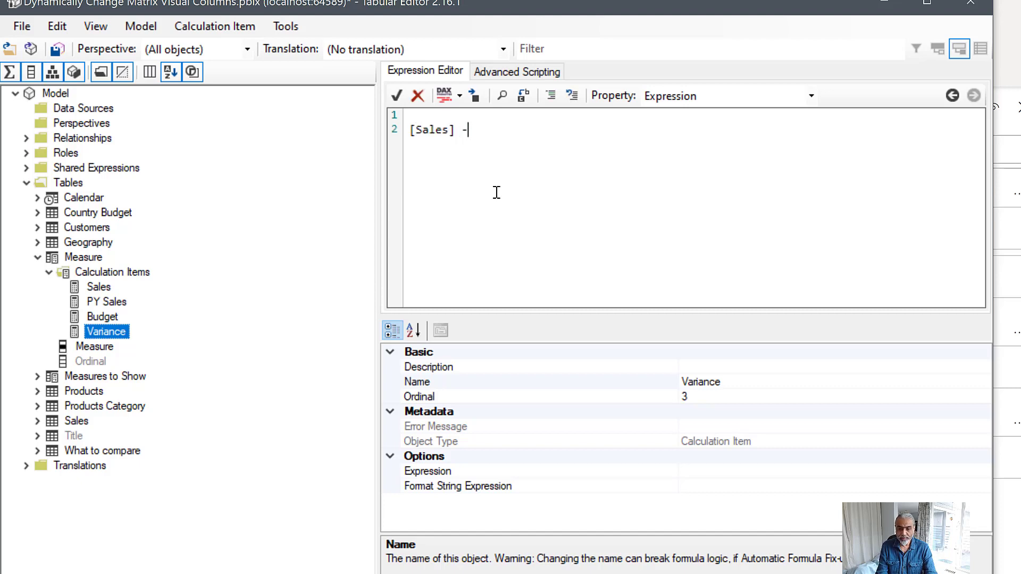
- Continue the Variance expression with CALCULATE ( [Sales], 'Measure'[Measure] = "PY Sales" on separate lines
text(CALCULATE ( )
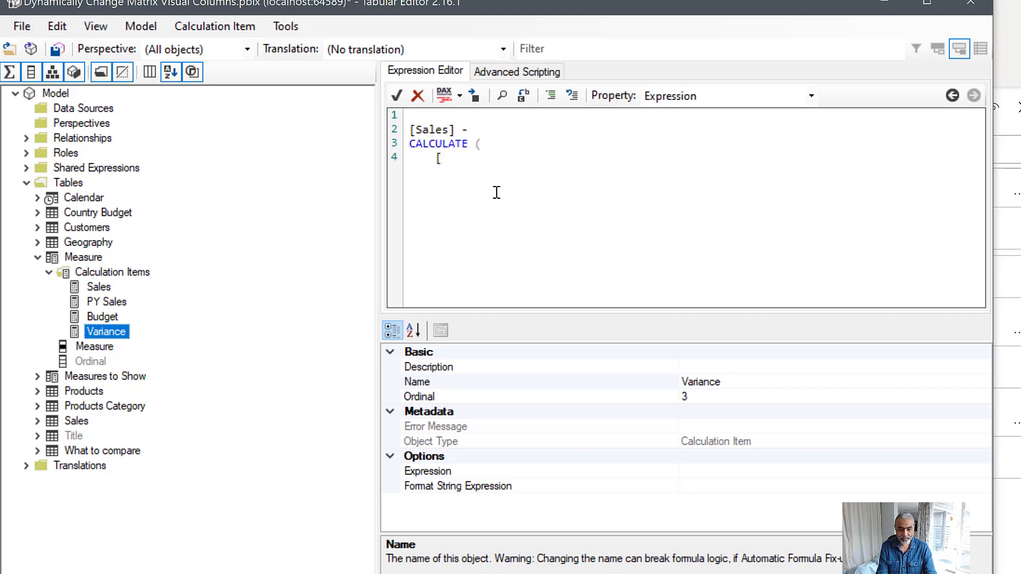
text(ales],)
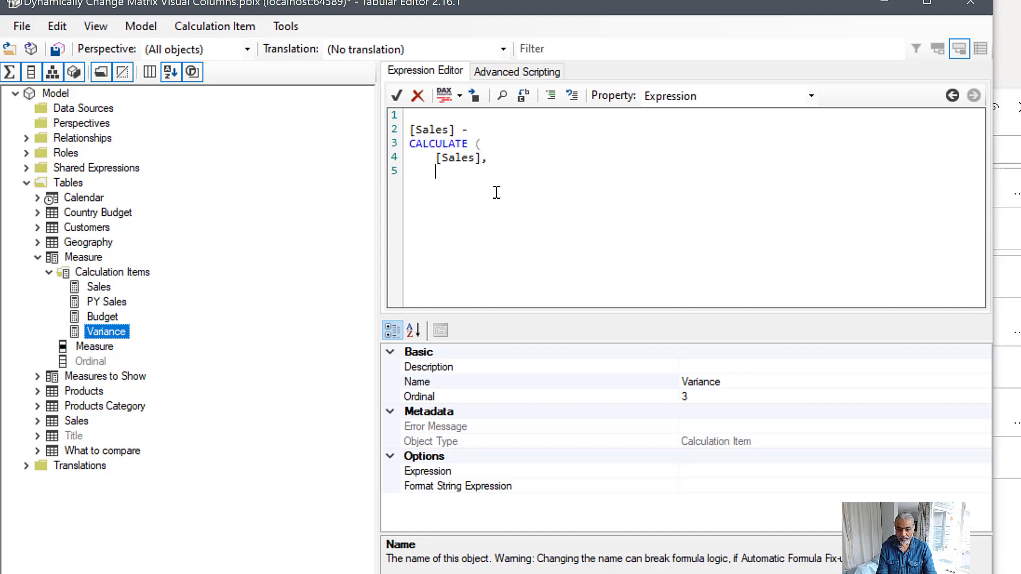
text('Measure)
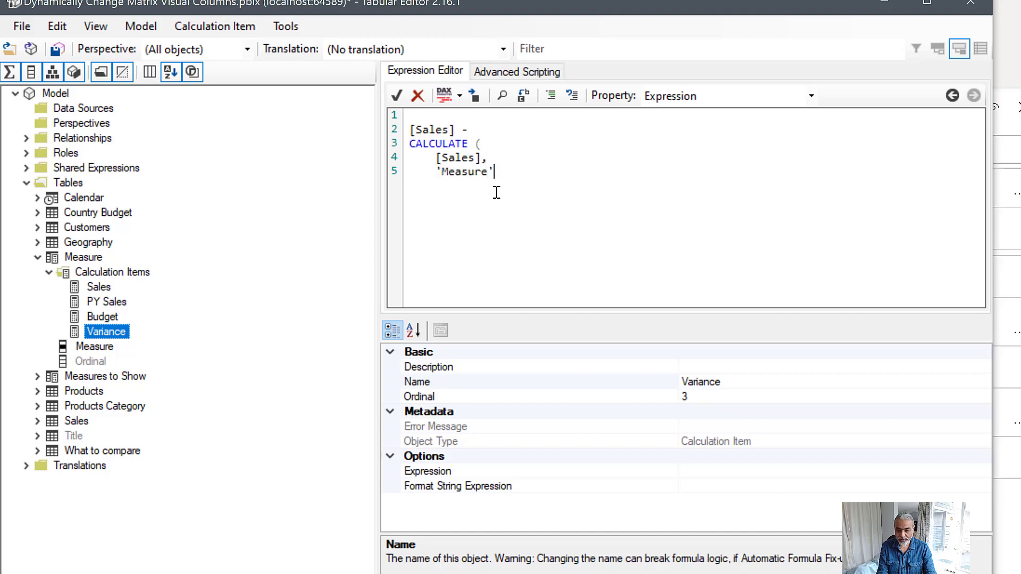
text('[Measure])
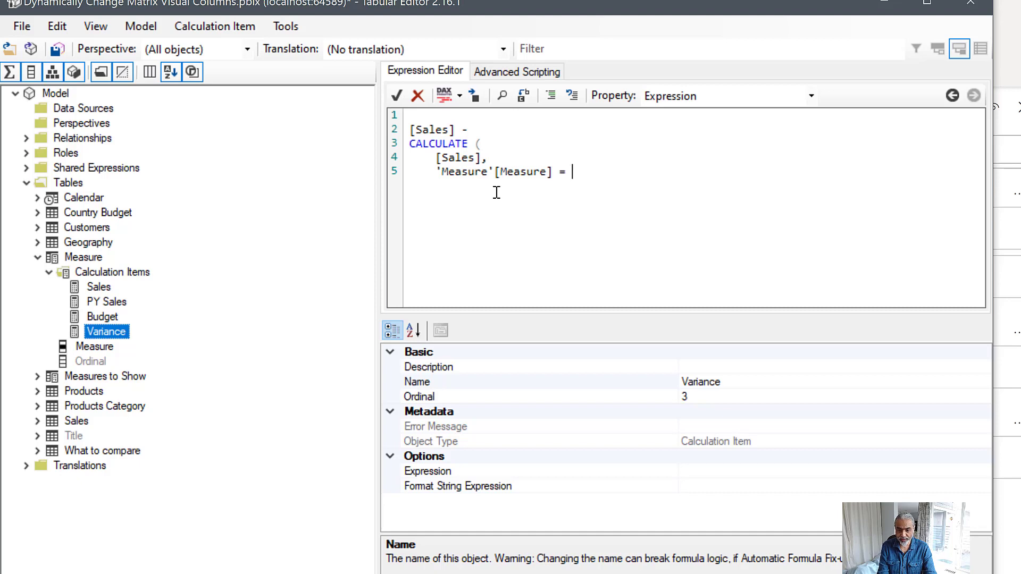
text( = "PY Sales")
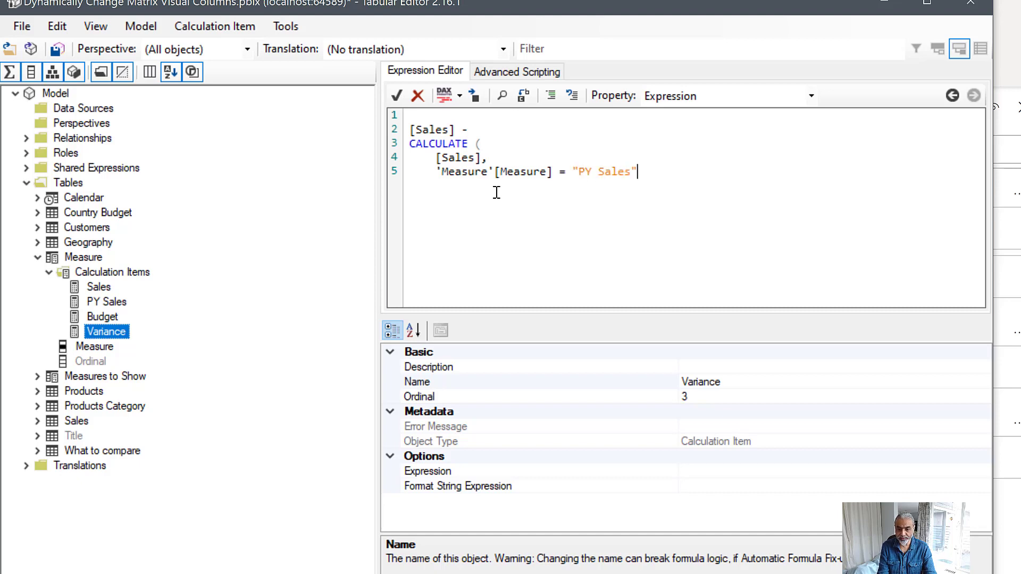
- Close the PY Sales CALCULATE block with ) - and paste a copy of it below in the Variance expression
key(shift+Up)
key(shift+Up)
key(shift+Up)
key(shift+Up)
key(ctrl+c)
key(Right)
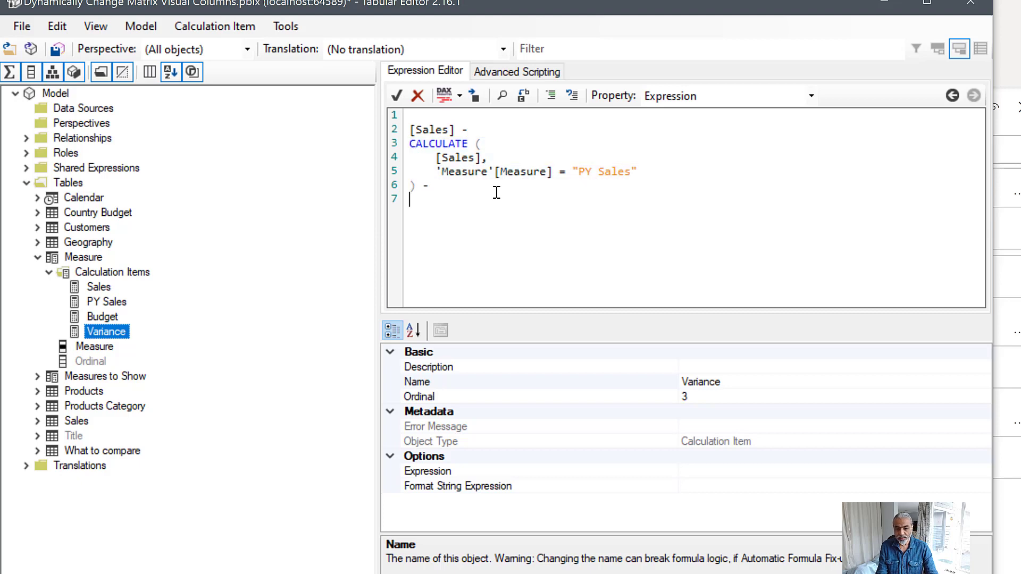
key(ctrl+v)
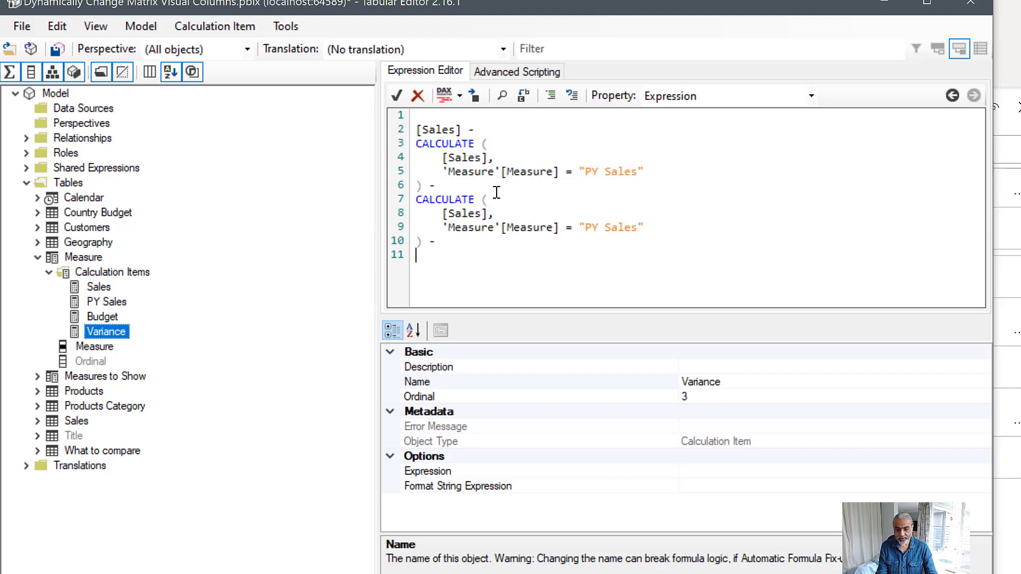
- Change the second CALCULATE block to use [Total Budget] with 'Measure'[Measure] = "Budget"
double_click(461, 213)
text(Total Bud)
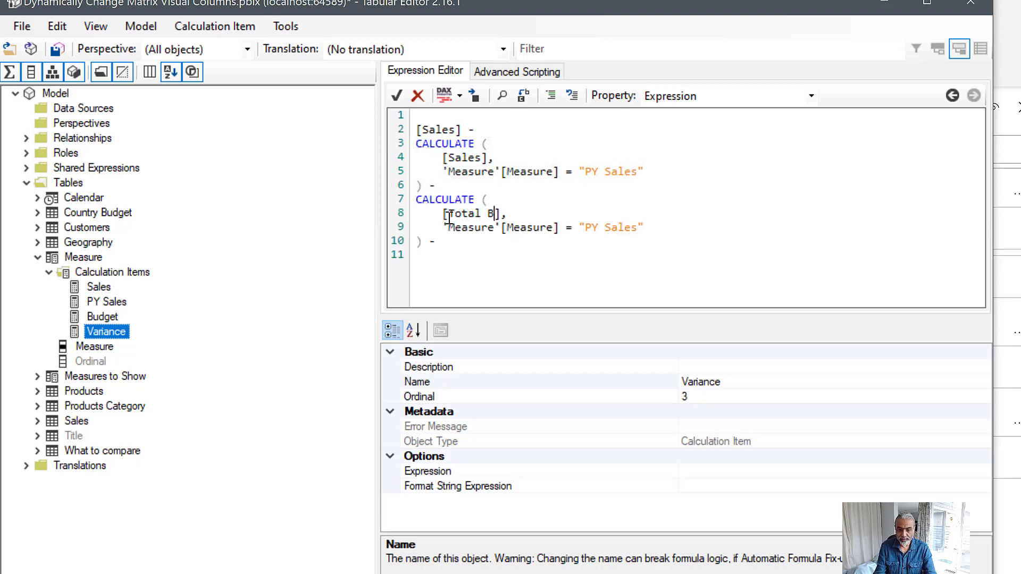
text(get)
drag(585, 228, 640, 229)
text(Budget)
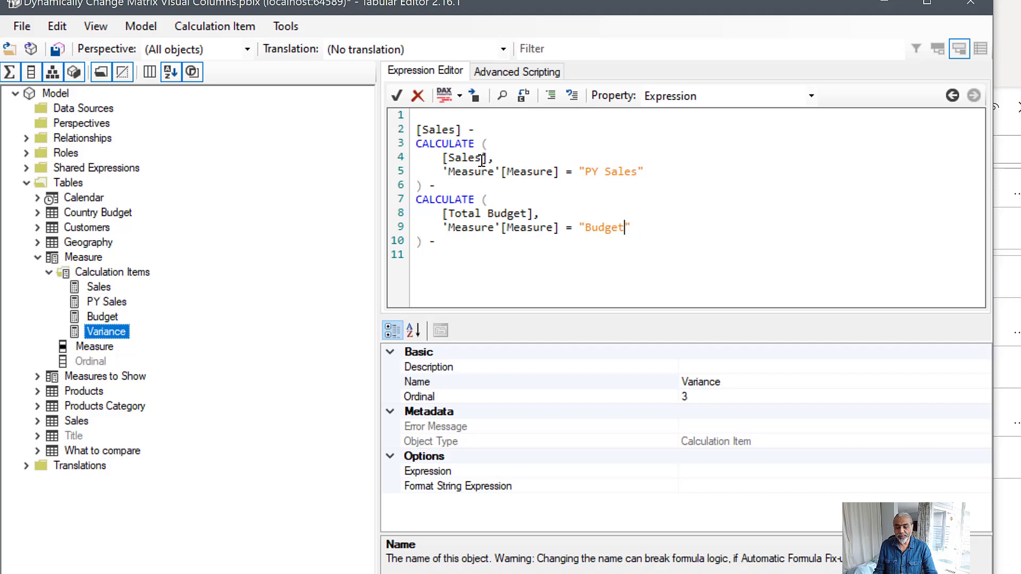
- Review both CALCULATE blocks and remove the trailing minus sign at the end of the Variance expression
drag(645, 171, 413, 143)
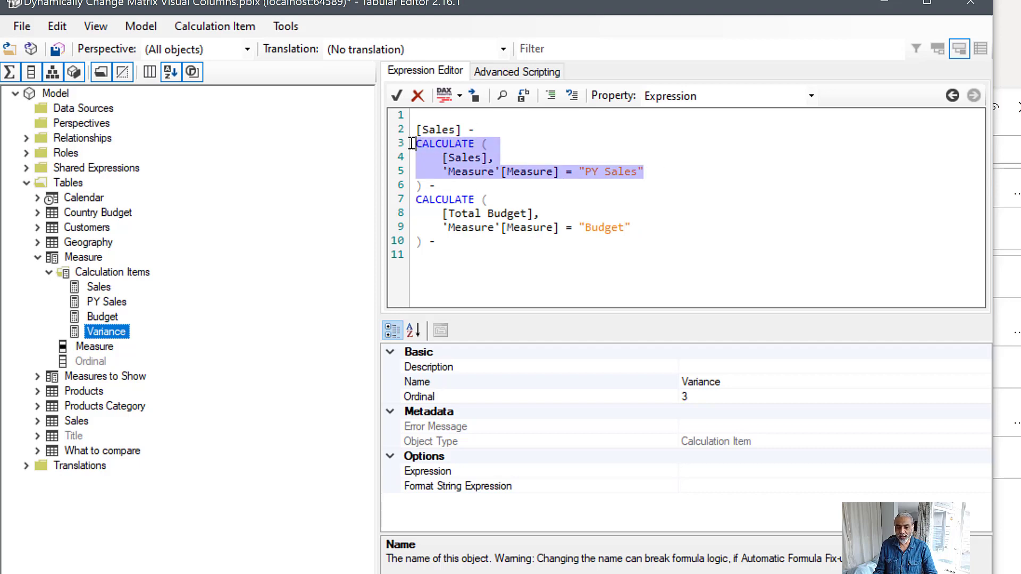
drag(440, 242, 390, 199)
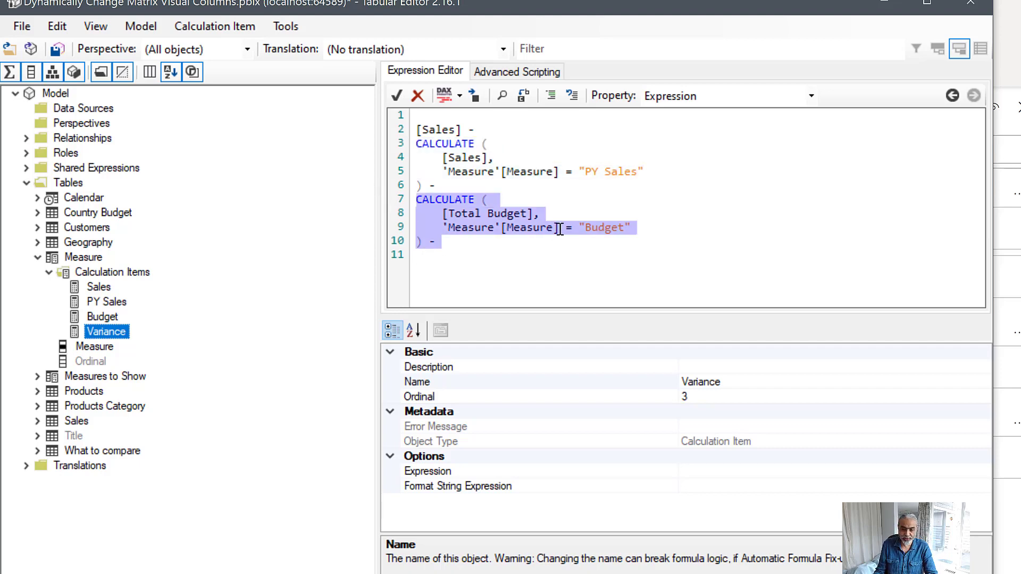
click(474, 244)
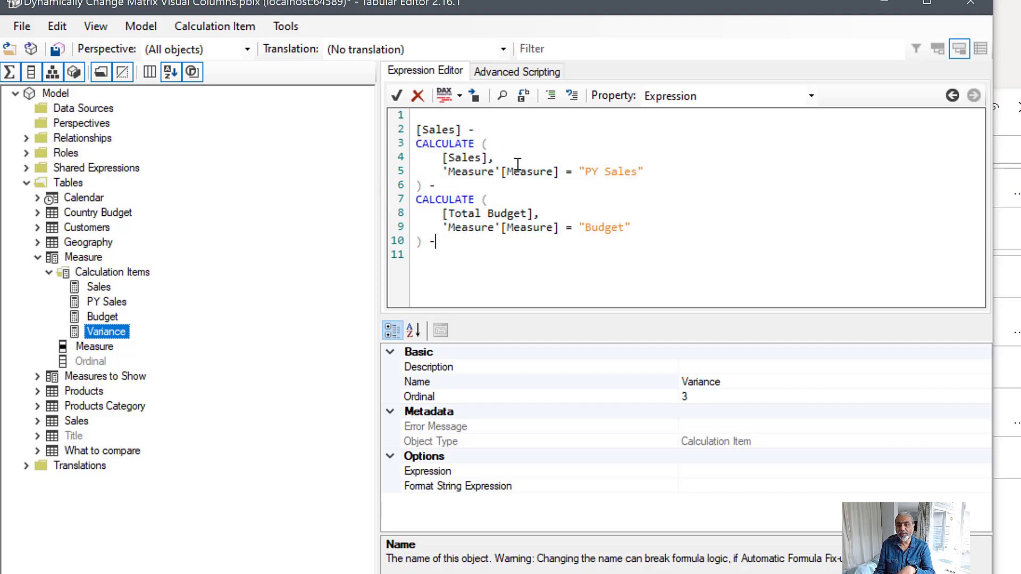
drag(645, 172, 426, 157)
click(461, 244)
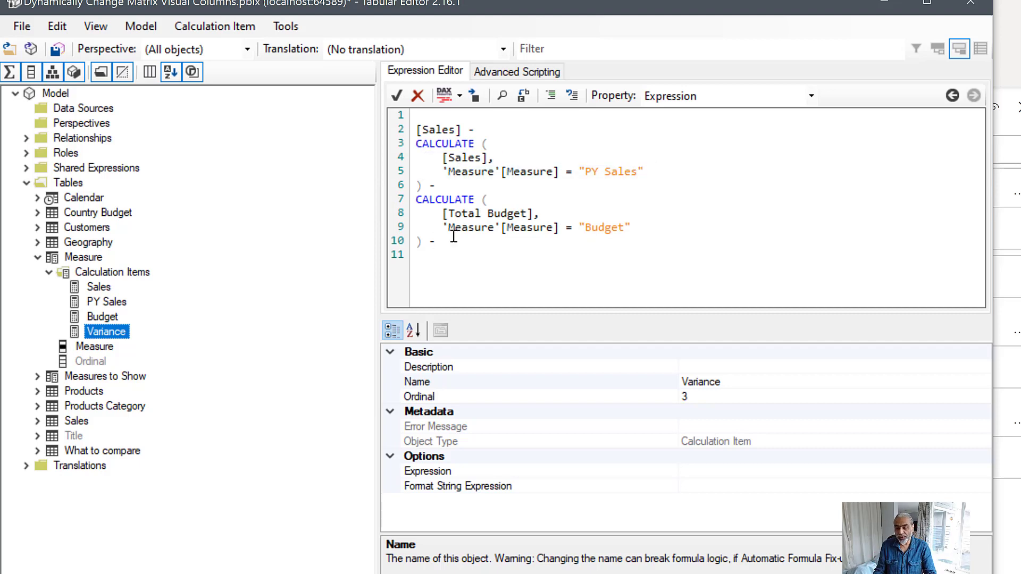
key(BackSpace)
key(BackSpace)
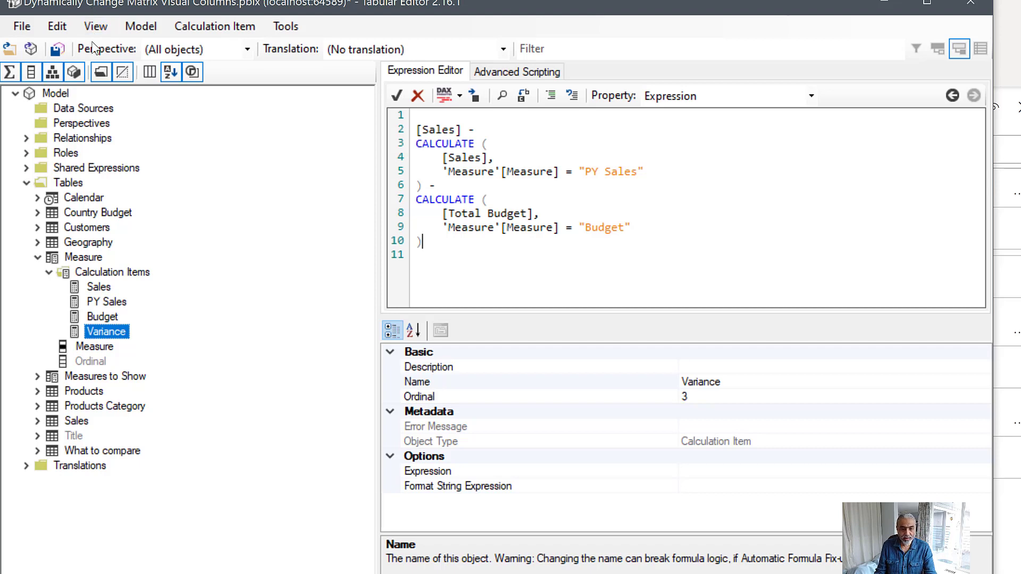
- Save the Variance item to the connected database and switch to Power BI Desktop
click(55, 50)
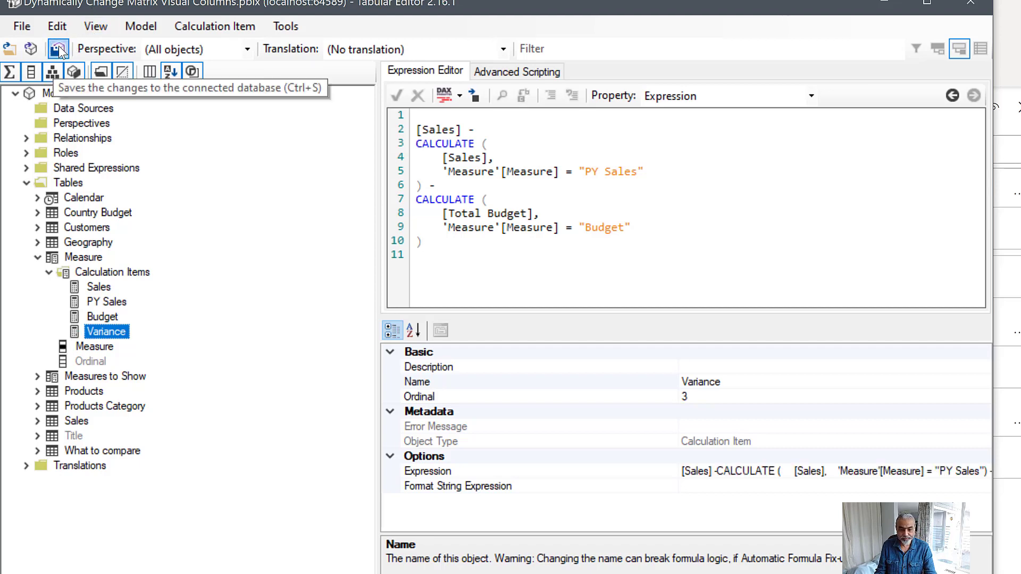
click(997, 106)
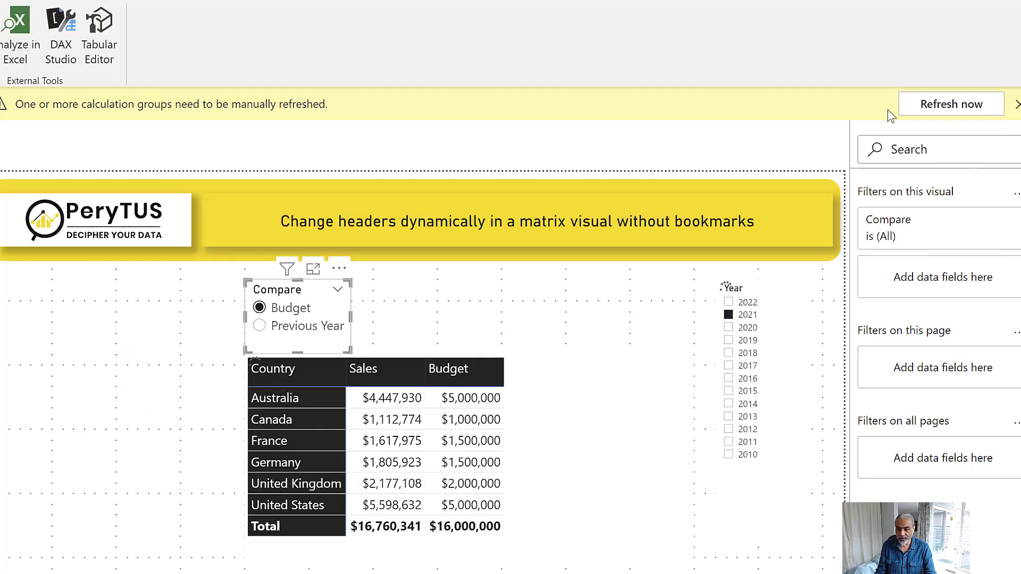